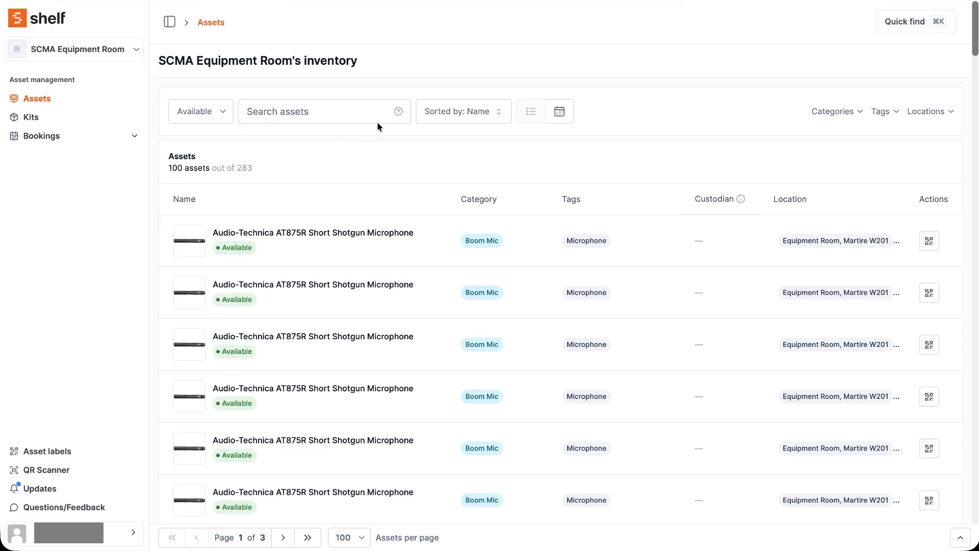
Sort the asset inventory by date created in descending order
click(450, 119)
click(457, 168)
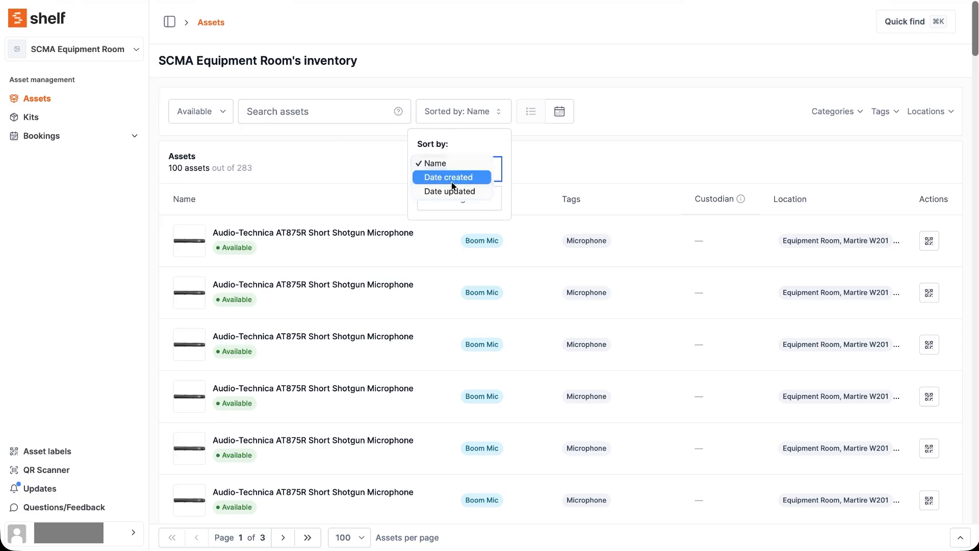
click(453, 179)
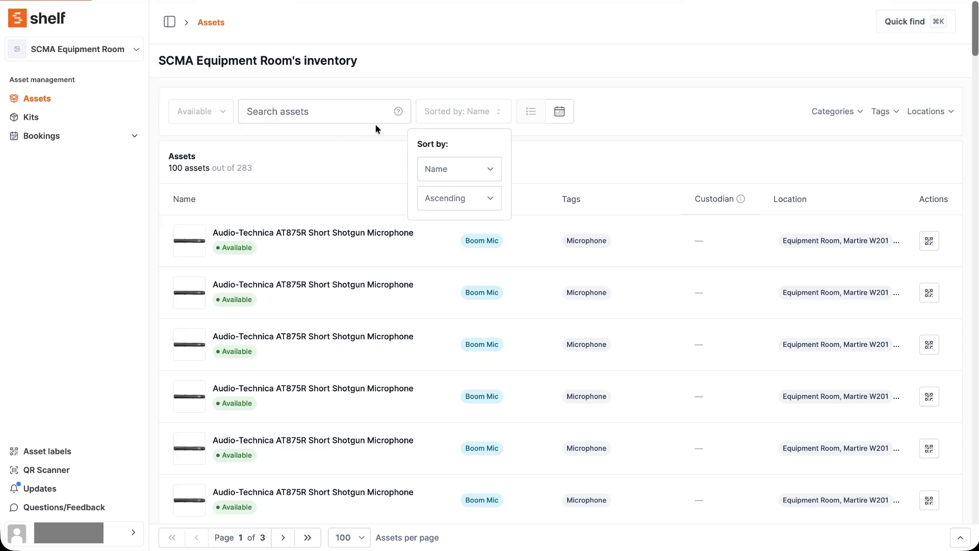
click(472, 198)
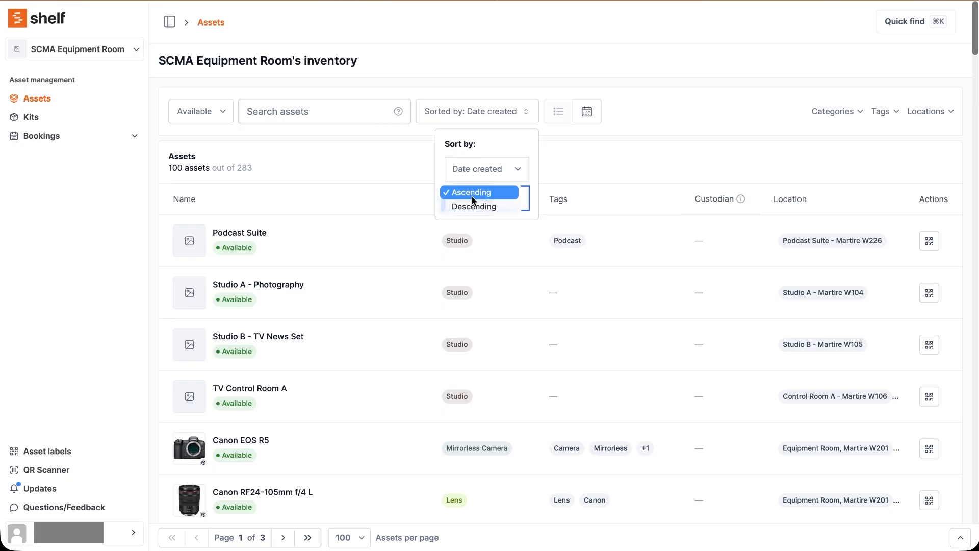
click(473, 206)
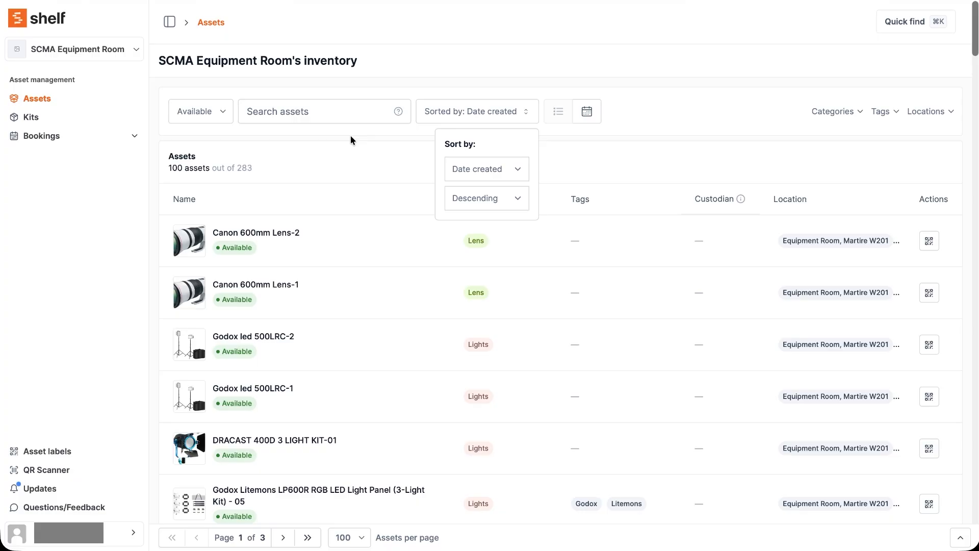
Sort the asset inventory by name in ascending order
click(466, 176)
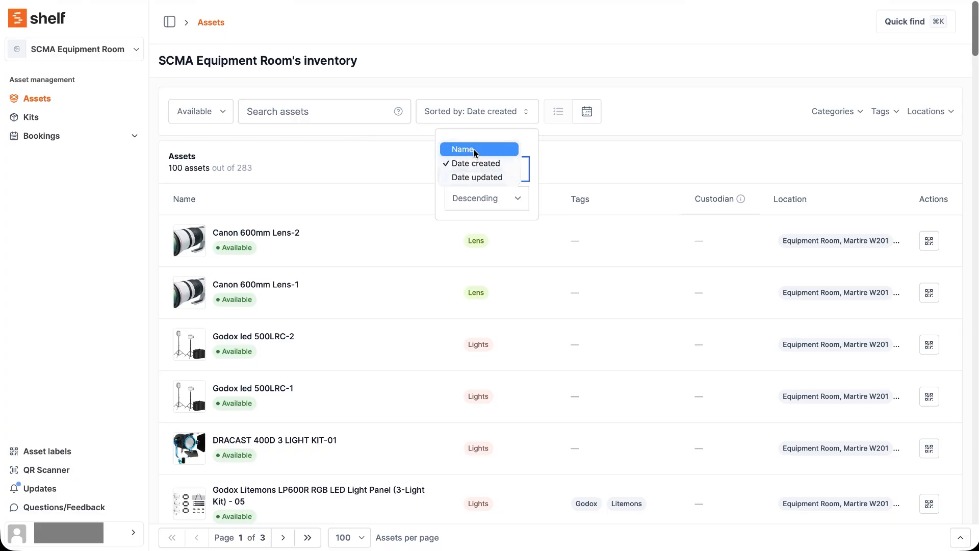
click(466, 151)
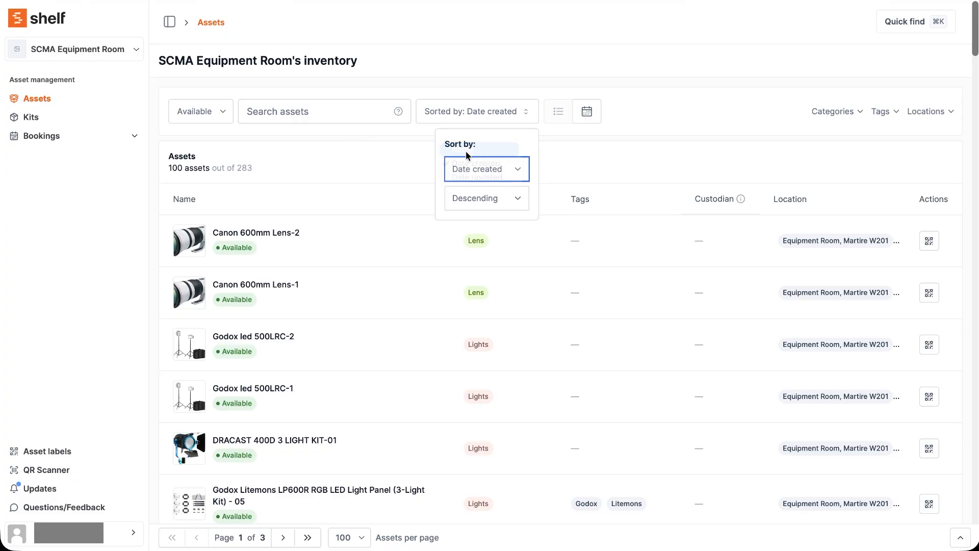
click(477, 204)
click(454, 177)
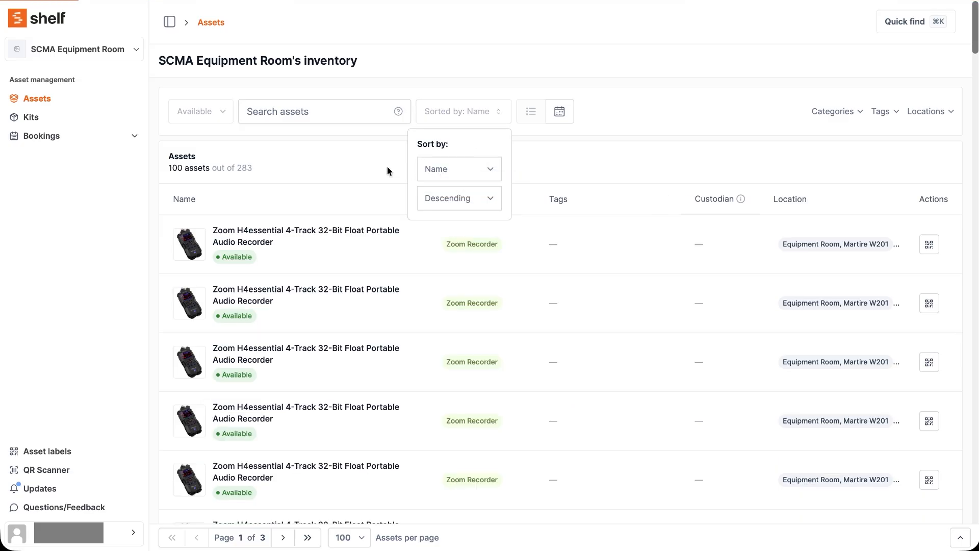
Show assets of every status and review the category, tags and custodian of the first Aputure MC RGBWW LED Light
click(191, 112)
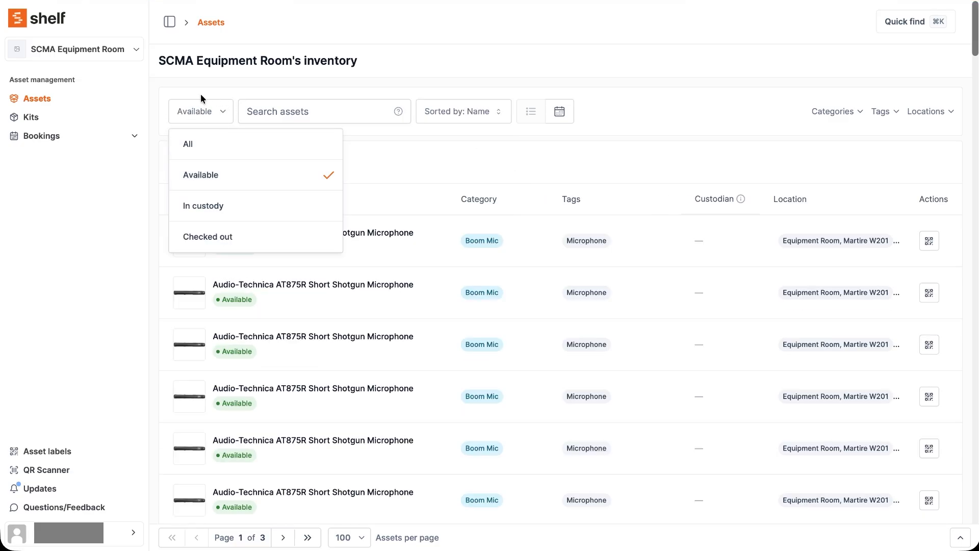
click(189, 143)
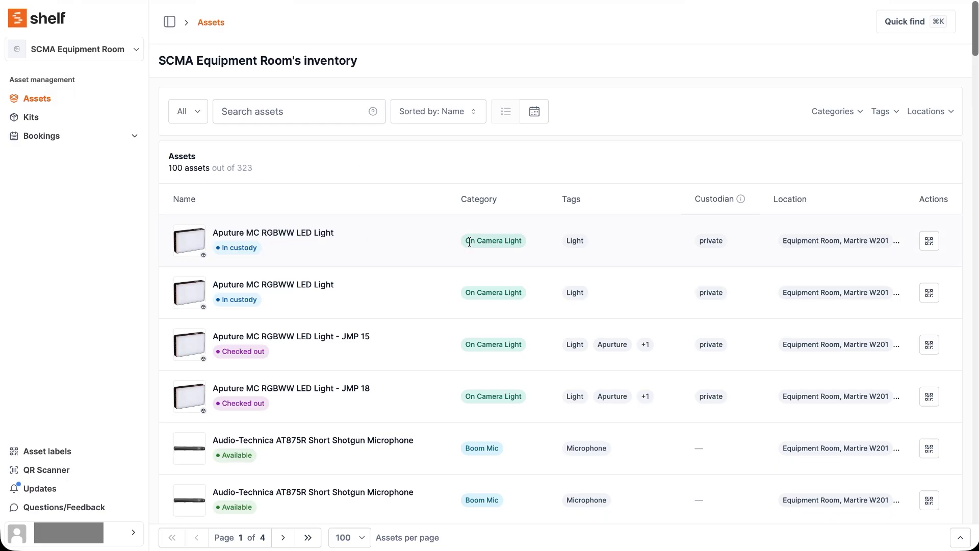
drag(463, 241, 585, 240)
drag(702, 241, 719, 241)
Filter the inventory to Available assets and open the first Audio-Technica AT875R Short Shotgun Microphone
click(186, 111)
click(197, 173)
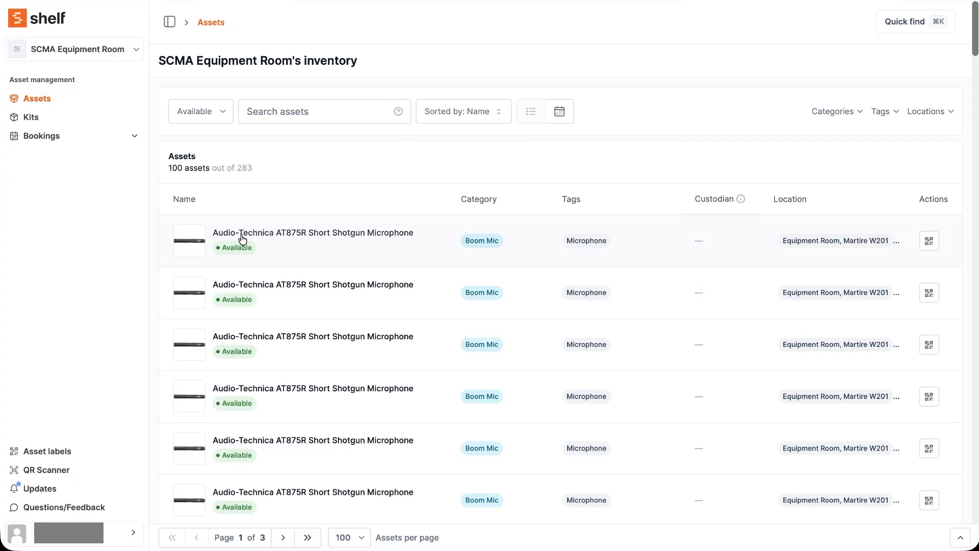
click(255, 234)
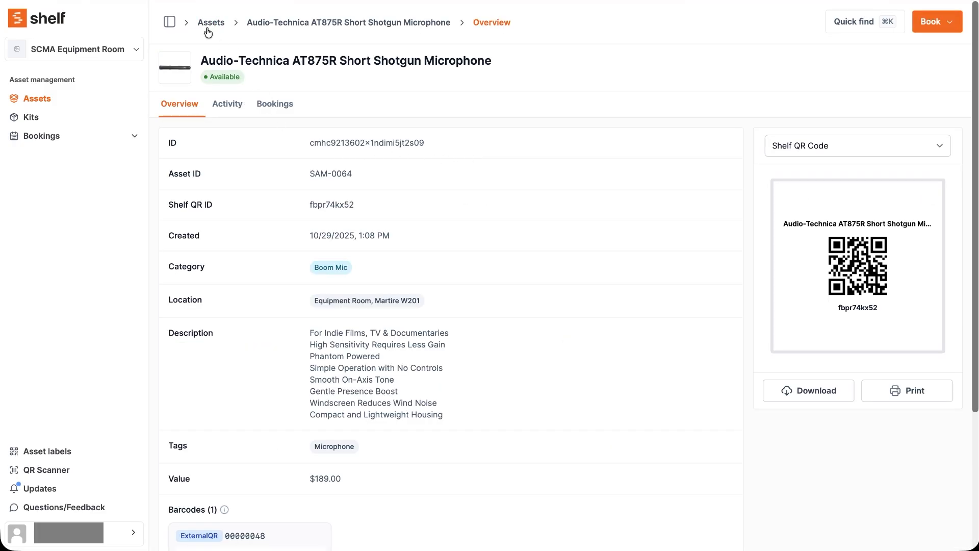
Review the microphone's name, ID, Shelf QR ID, creation date and description on its overview
drag(199, 60, 480, 63)
click(306, 143)
drag(306, 142, 432, 151)
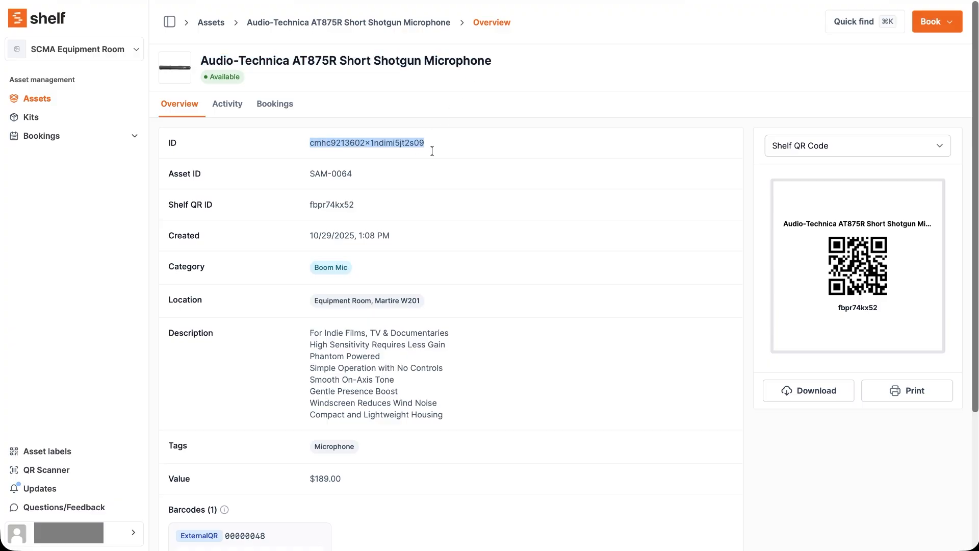
double_click(331, 205)
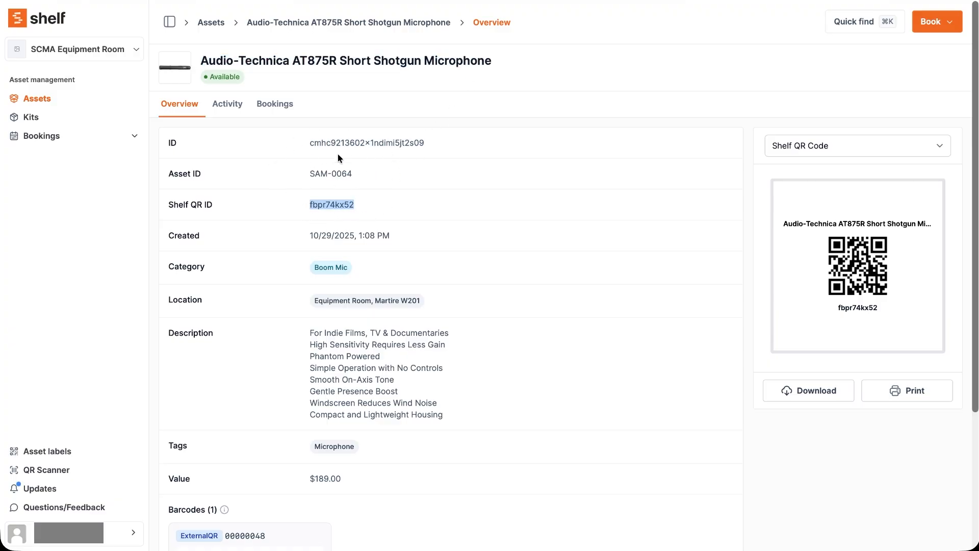
triple_click(350, 235)
scroll(429, 254, down, 3)
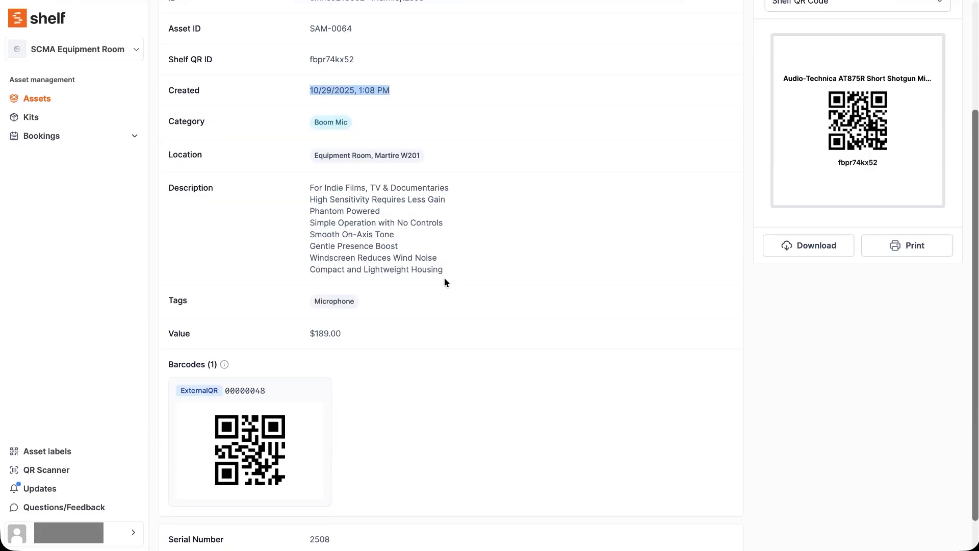
drag(309, 191, 443, 270)
scroll(182, 53, up, 3)
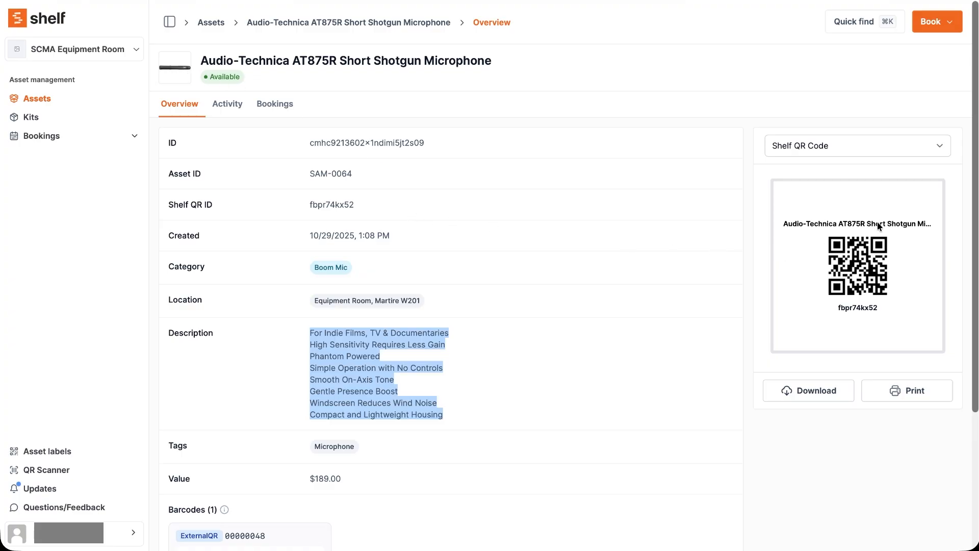
Switch the microphone's displayed code to External QR Code and look over the rest of its details
click(810, 145)
click(810, 156)
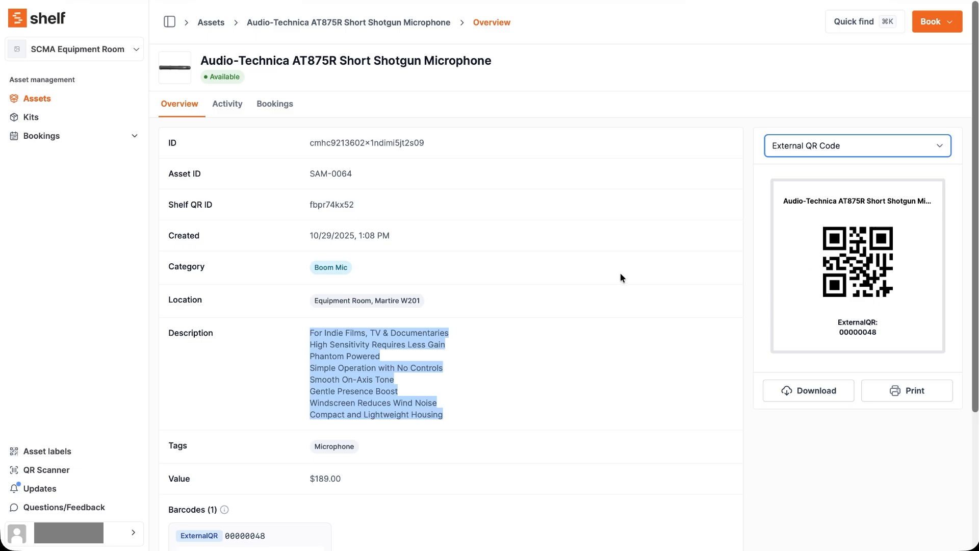
scroll(646, 252, down, 3)
scroll(647, 254, up, 3)
click(353, 304)
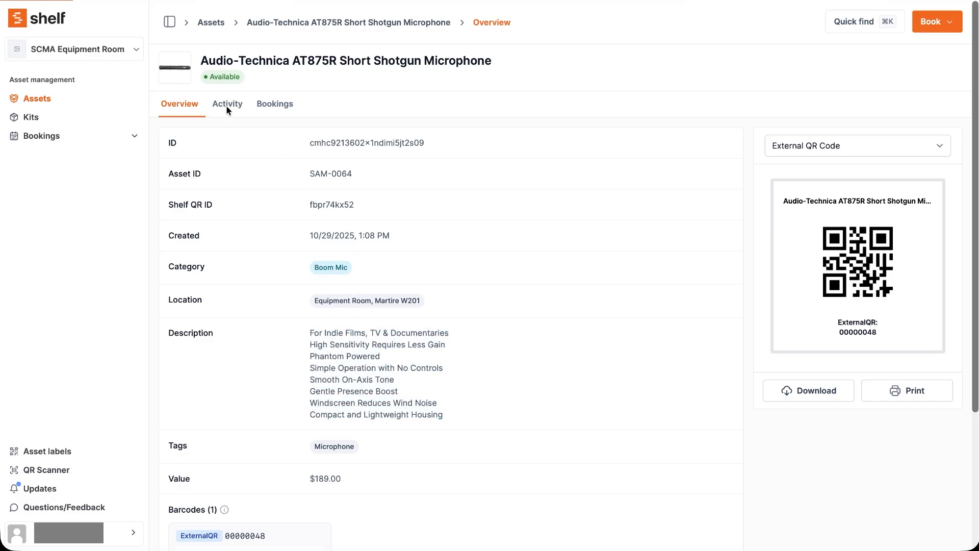
Check the microphone's bookings and activity records, and return to its overview
click(261, 106)
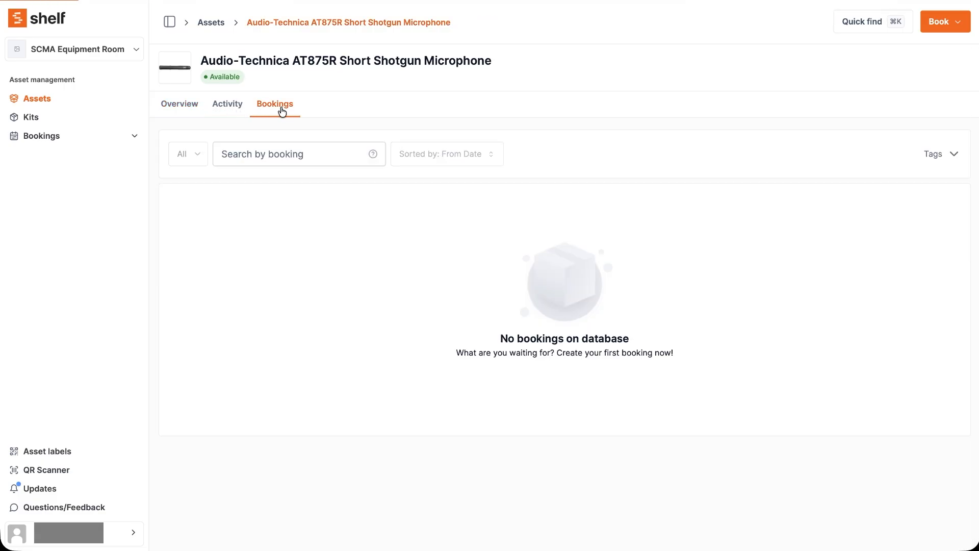
click(223, 107)
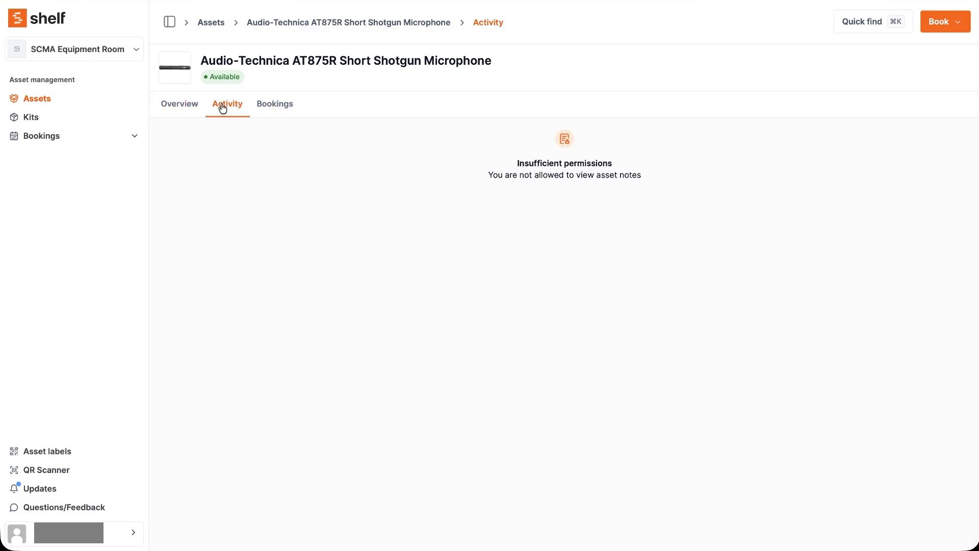
click(270, 108)
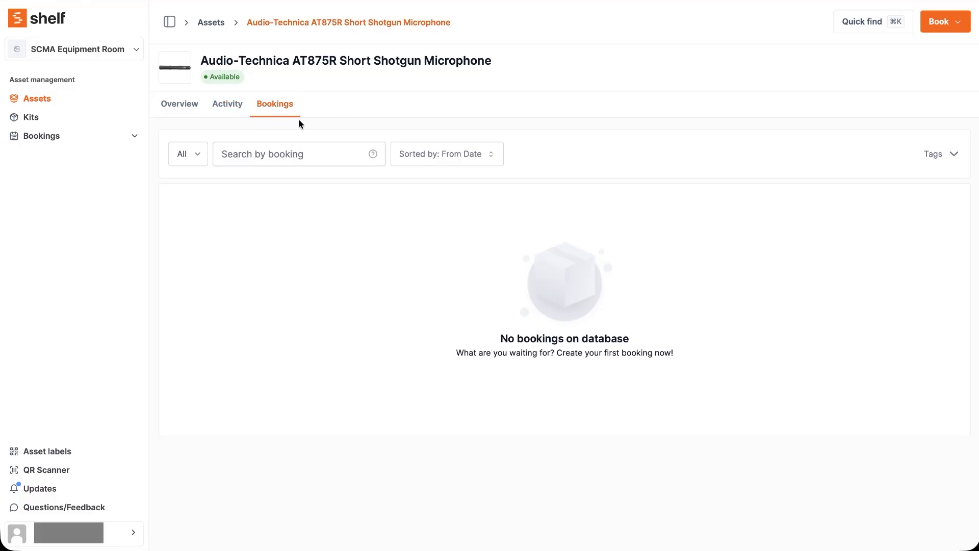
click(174, 105)
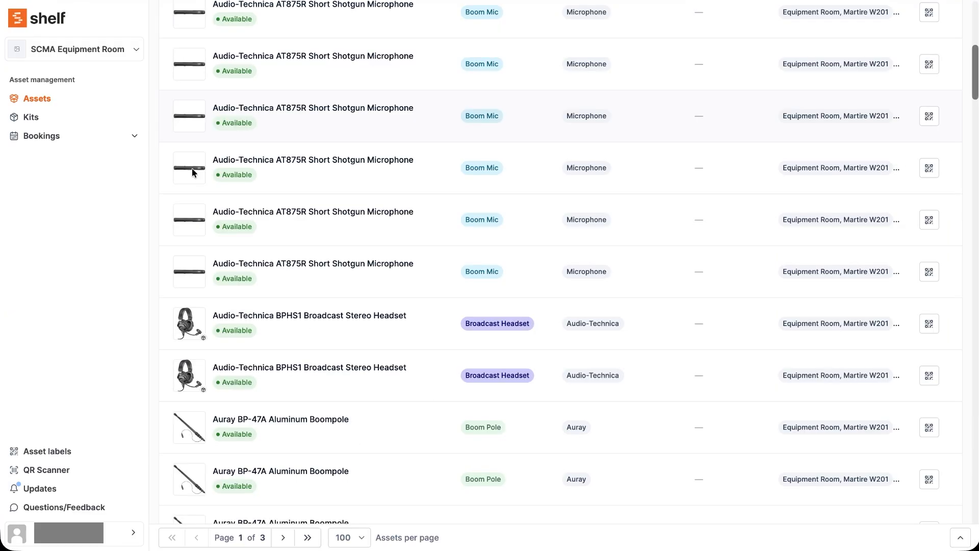
Find the Audio-Technica BPHS1 Broadcast Stereo Headsets in the inventory, check the first one's kit membership and preview the second one's image
scroll(235, 256, up, 1)
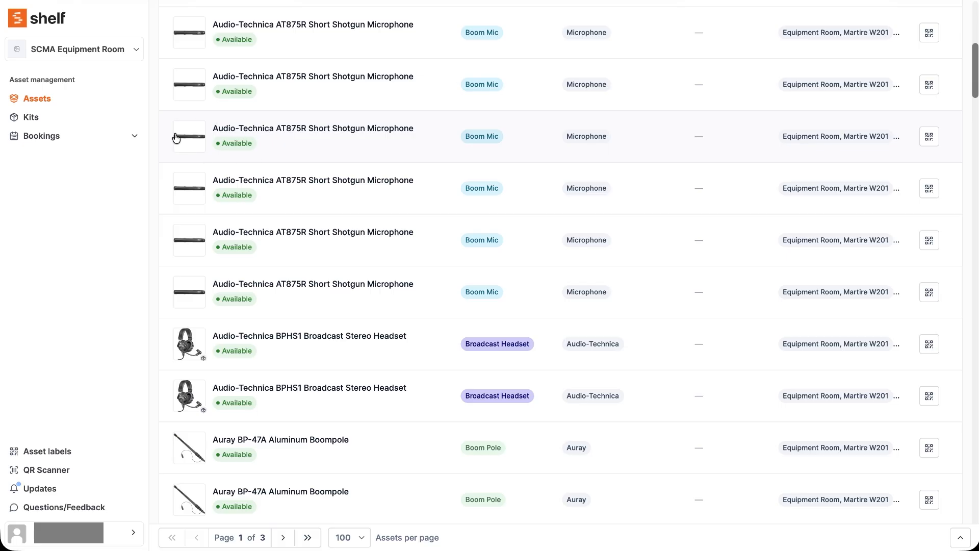
scroll(345, 281, down, 2)
scroll(344, 280, down, 1)
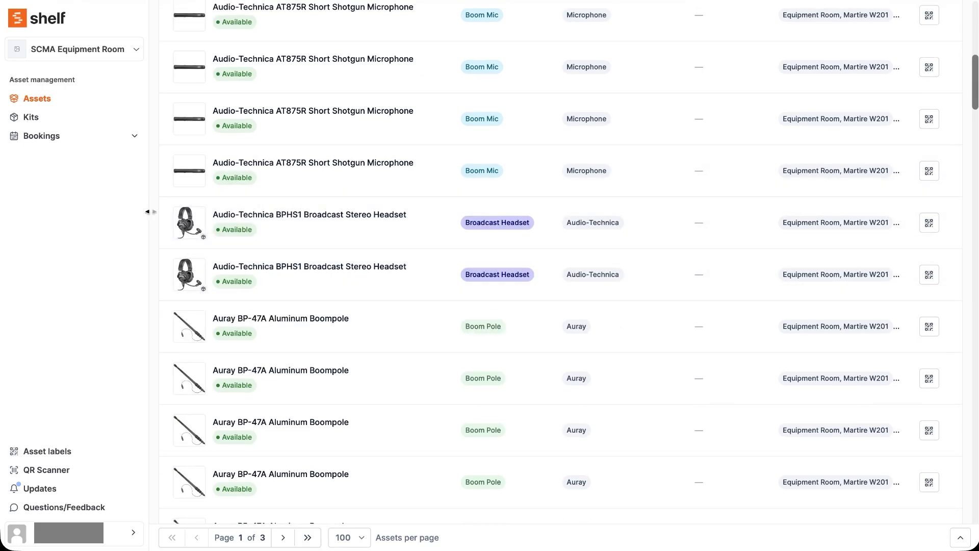
mouse_move(204, 238)
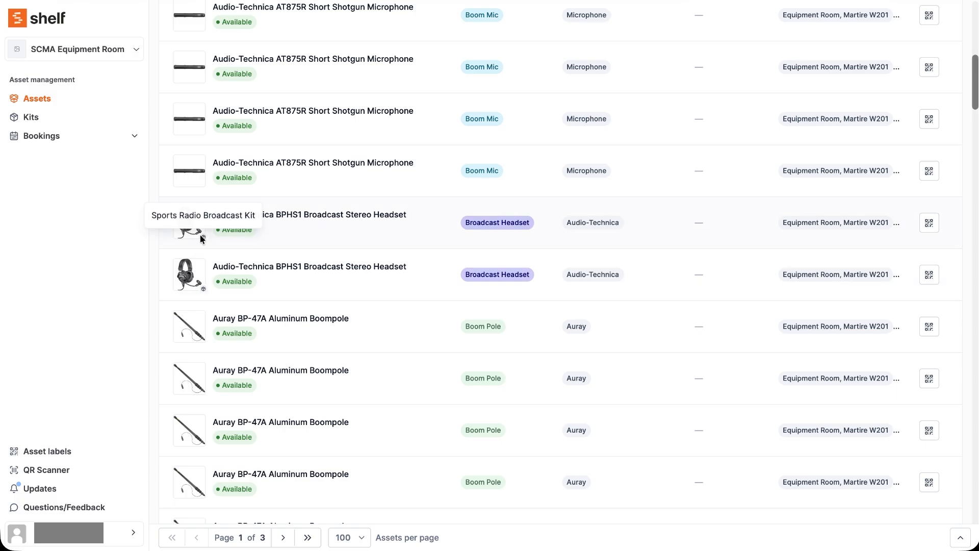
click(183, 276)
key(Escape)
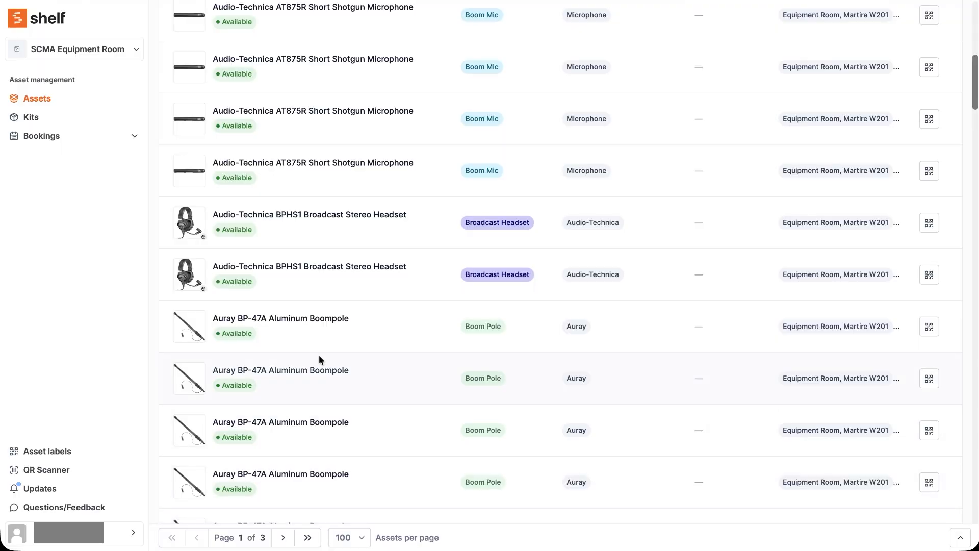
Open the second Audio-Technica BPHS1 Broadcast Stereo Headset and check whether it can be booked directly
click(326, 271)
click(931, 21)
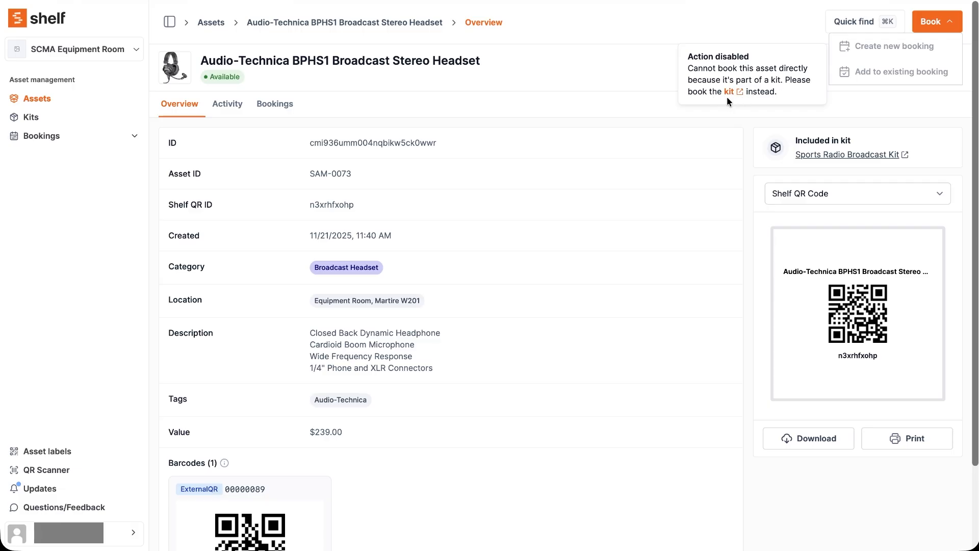
click(767, 20)
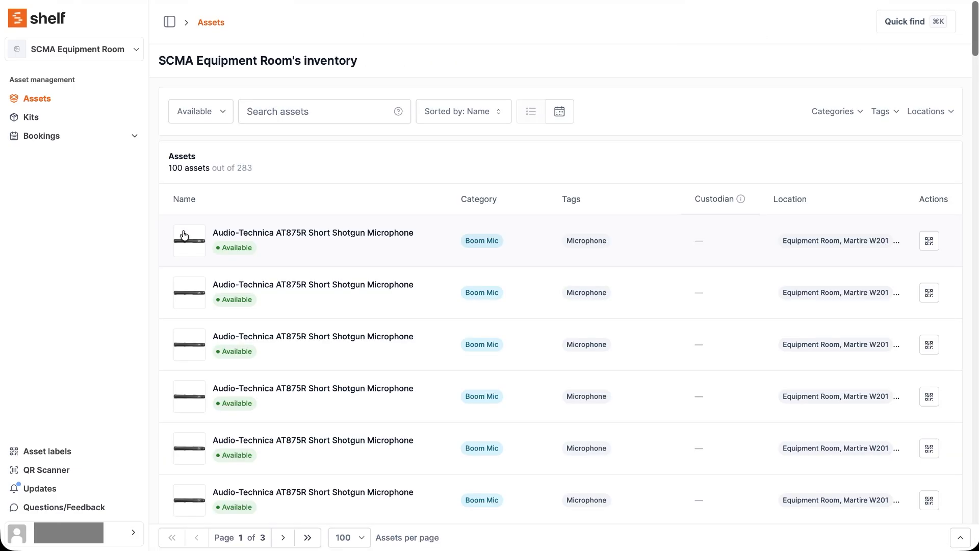
Preview the image of the first Audio-Technica AT875R microphone, and open its record to view the booking options
click(184, 234)
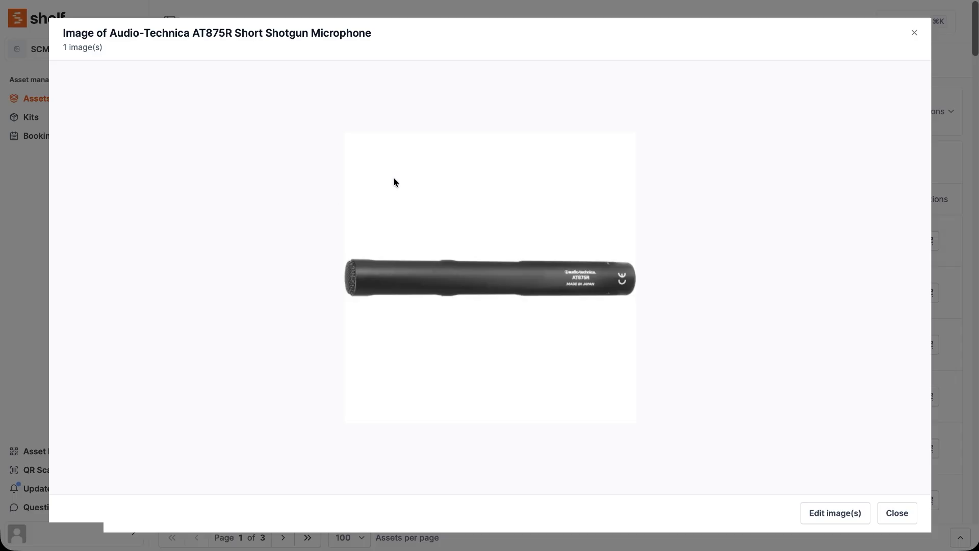
click(914, 33)
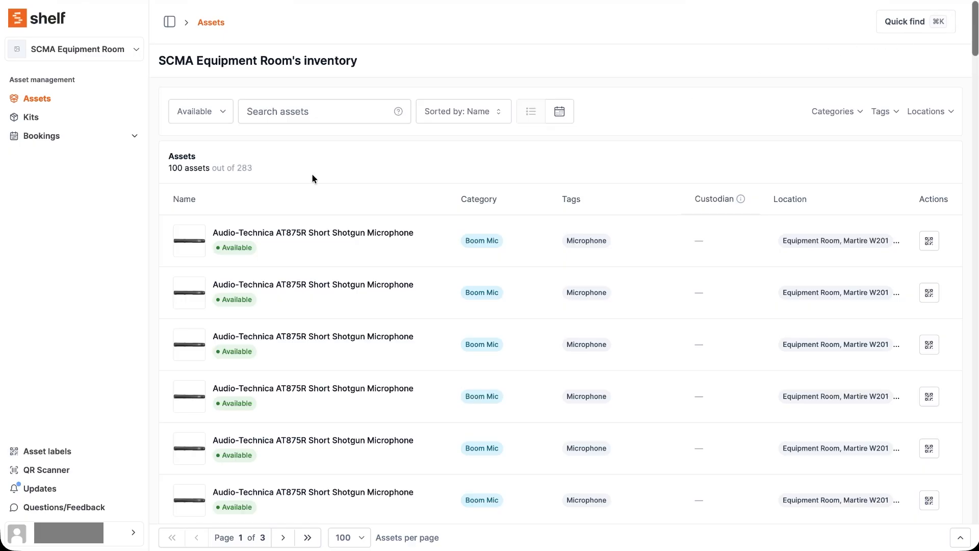
click(262, 236)
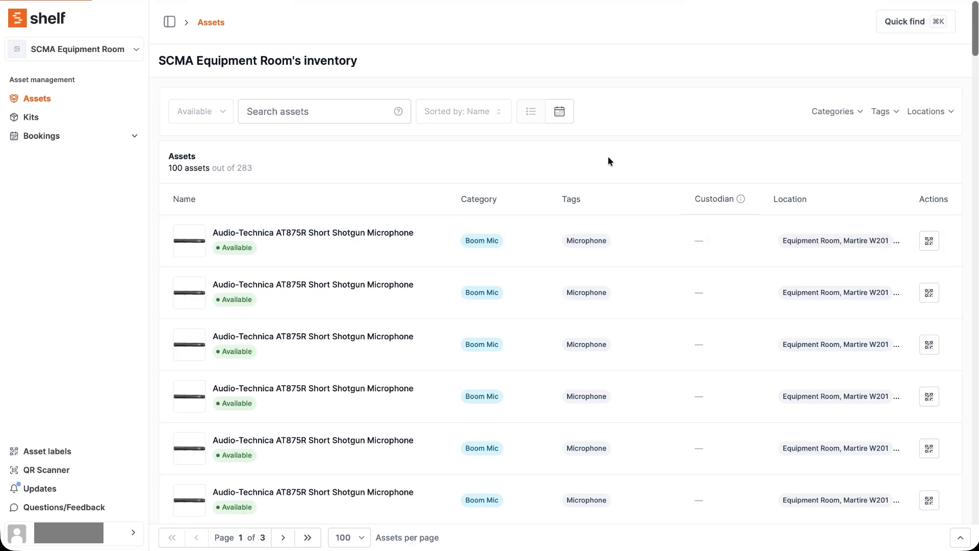
click(957, 29)
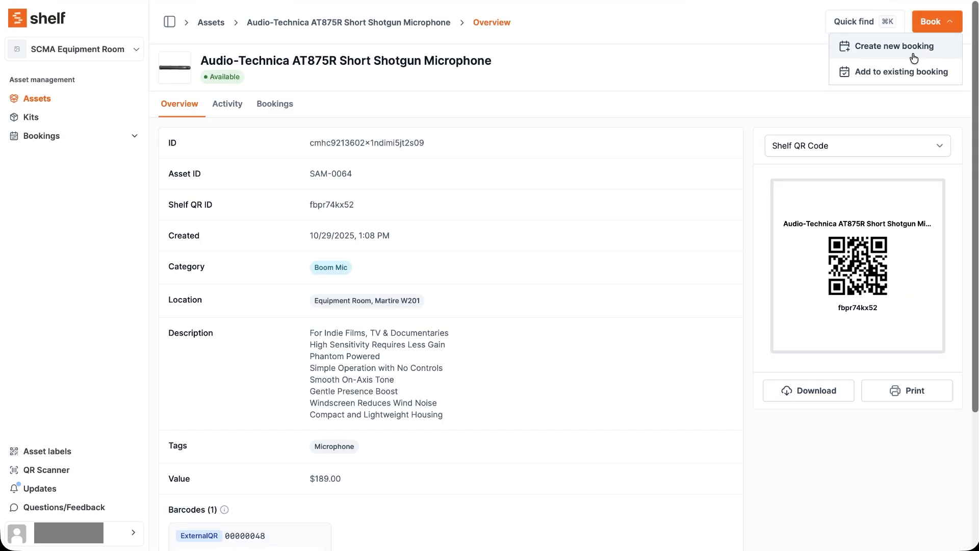
Open the equipment room's list of kits and browse the Canon and Lumix camera kits
click(29, 124)
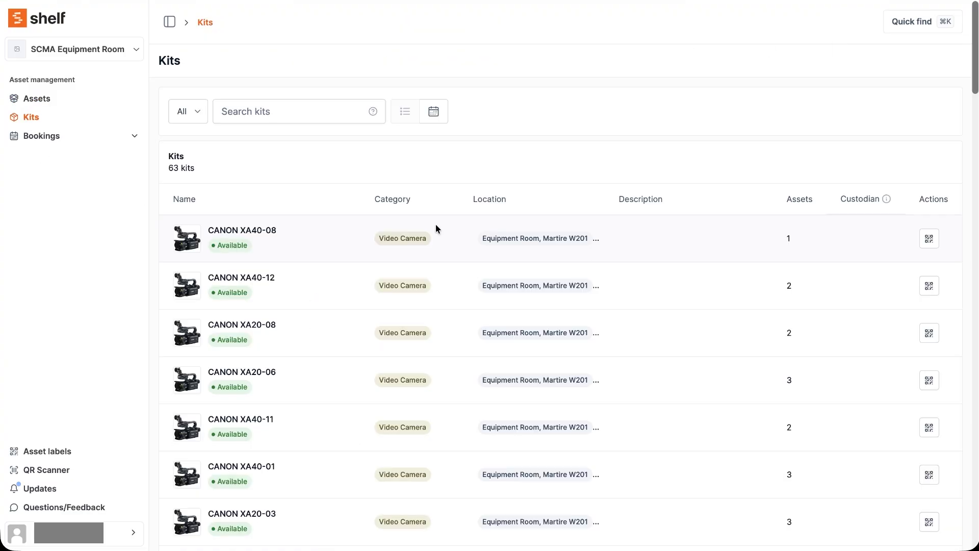
scroll(435, 224, down, 2)
scroll(311, 213, down, 1)
scroll(311, 213, down, 2)
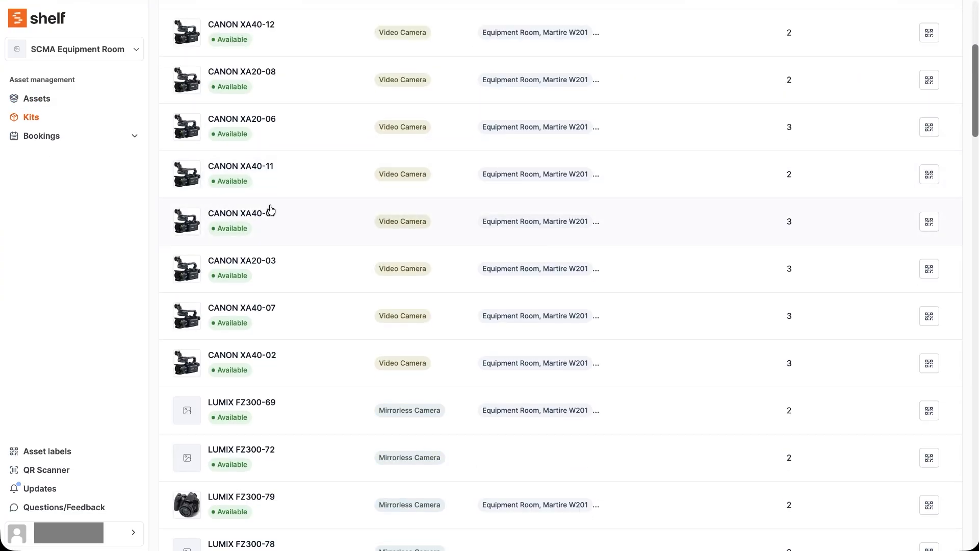
scroll(285, 255, down, 4)
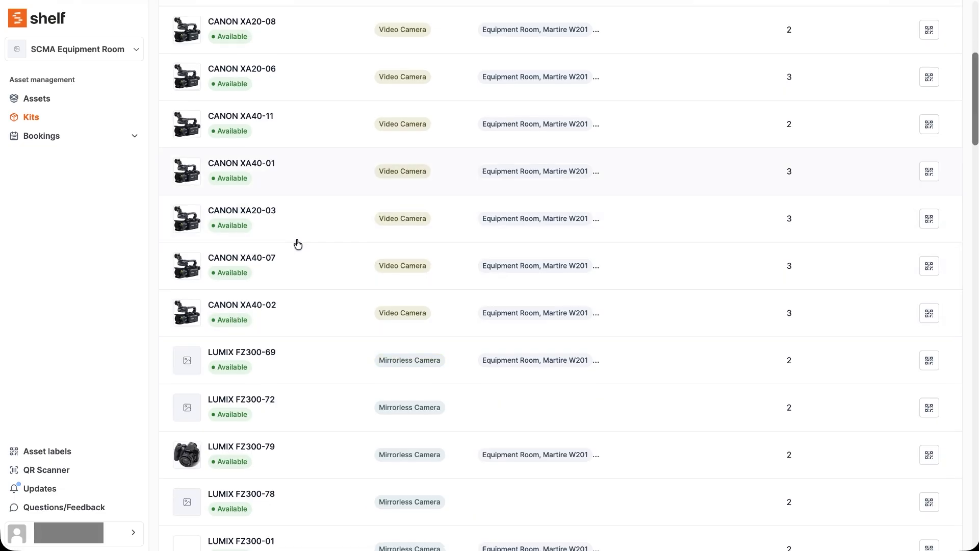
scroll(306, 310, down, 5)
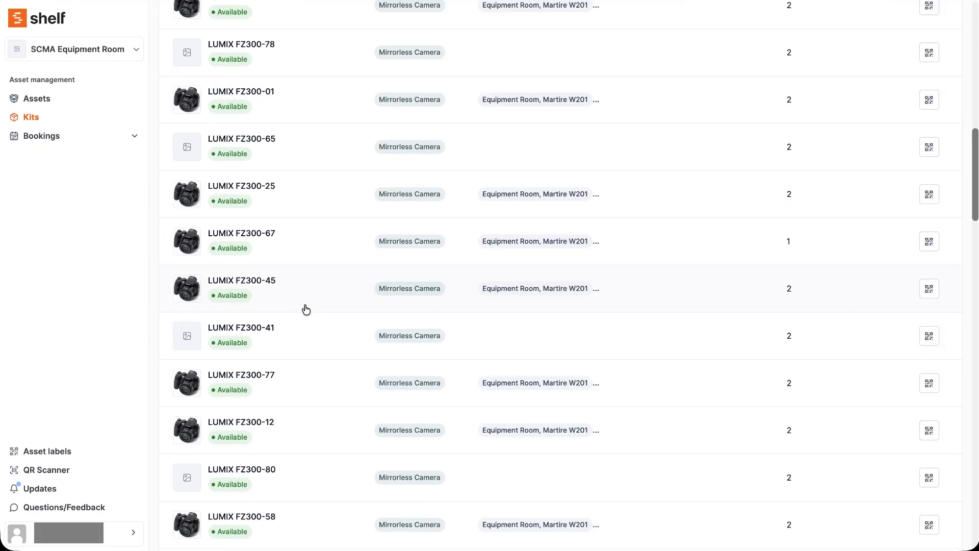
Browse the full kit list, search it for "canon rp" and open Canon RP kit 13
scroll(305, 308, up, 15)
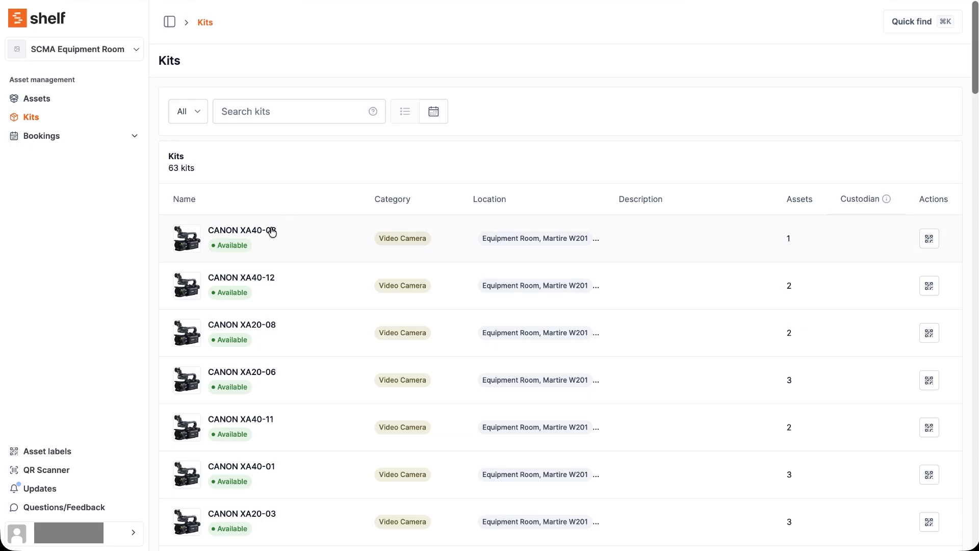
click(280, 115)
scroll(522, 300, down, 3)
scroll(521, 300, down, 20)
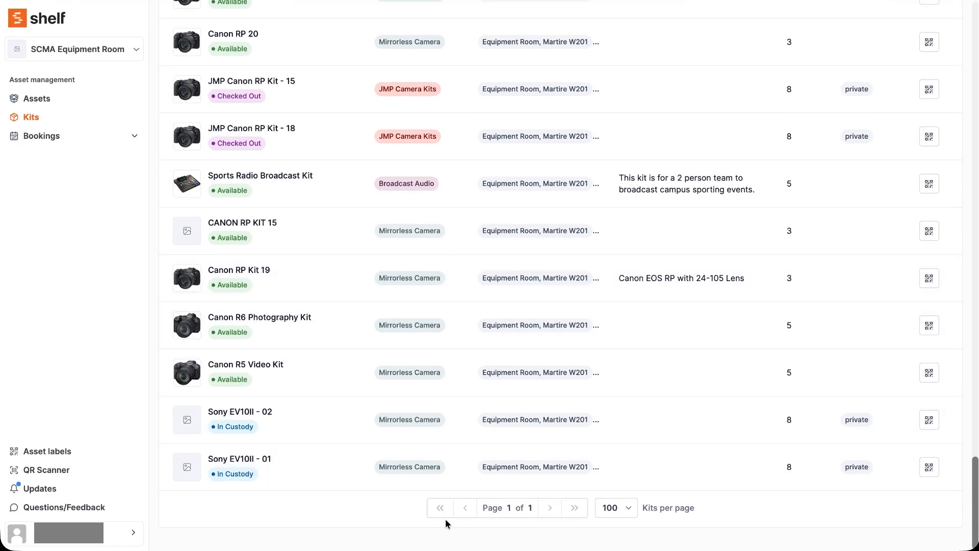
scroll(401, 393, up, 20)
scroll(400, 393, up, 15)
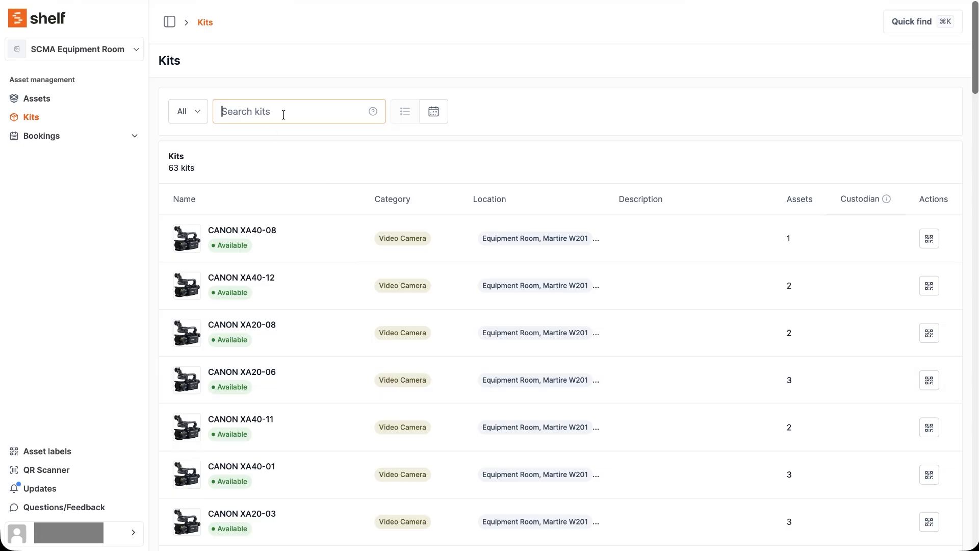
text(canon rp)
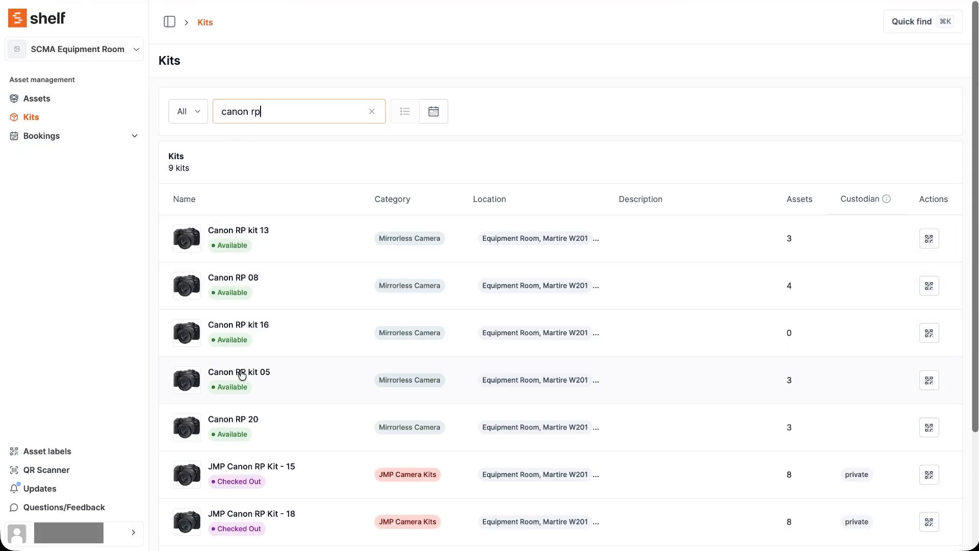
click(239, 236)
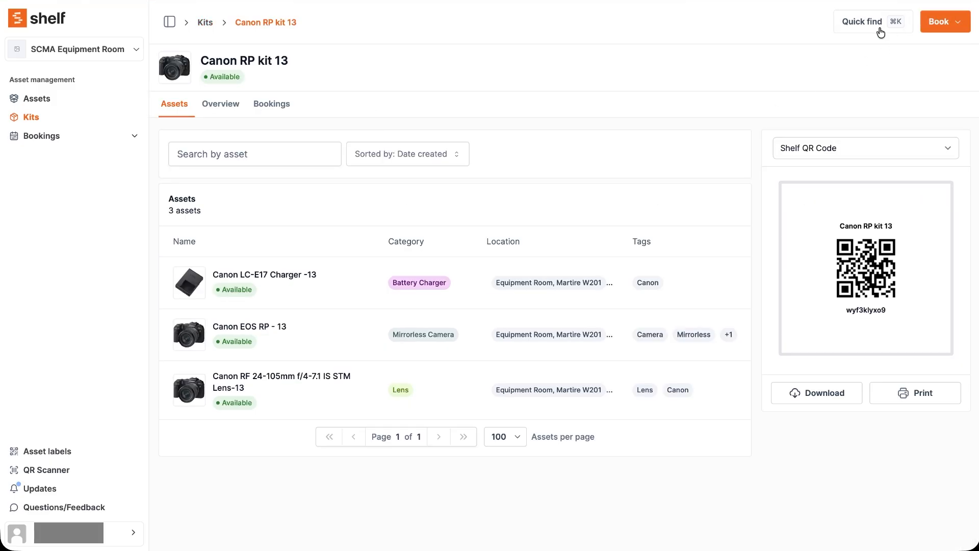
Open the list of bookings and examine all the statuses it can be filtered by
click(48, 139)
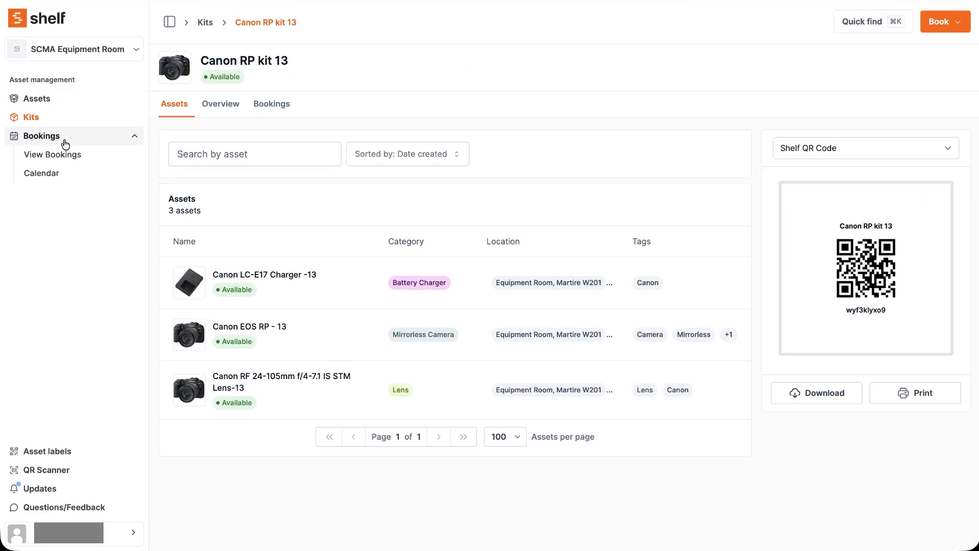
click(62, 158)
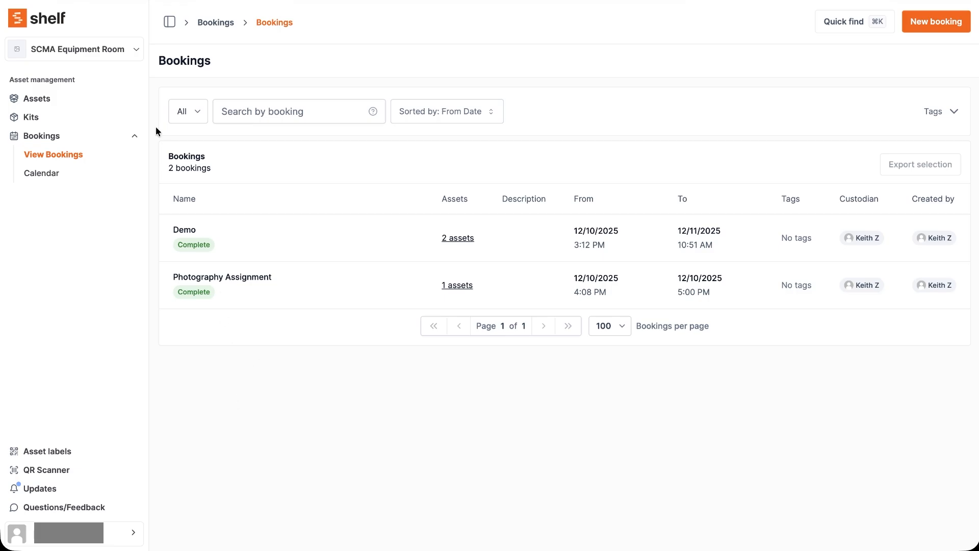
click(182, 116)
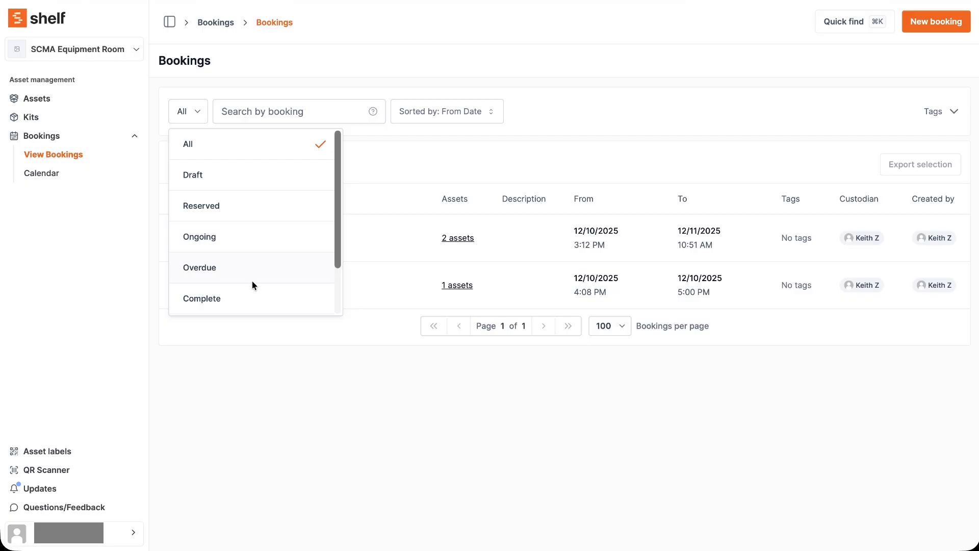
scroll(255, 288, down, 1)
scroll(249, 270, up, 2)
click(96, 271)
click(198, 104)
scroll(233, 284, down, 1)
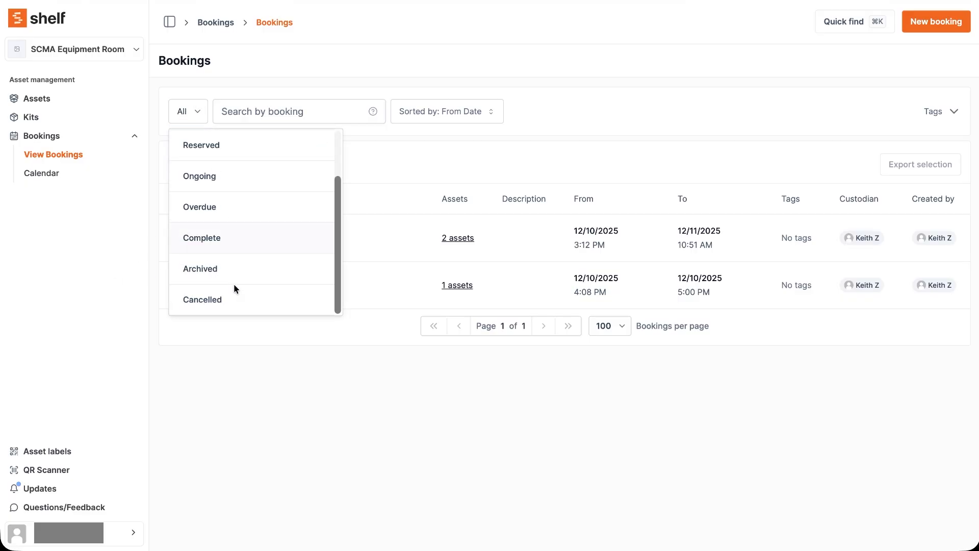
click(129, 285)
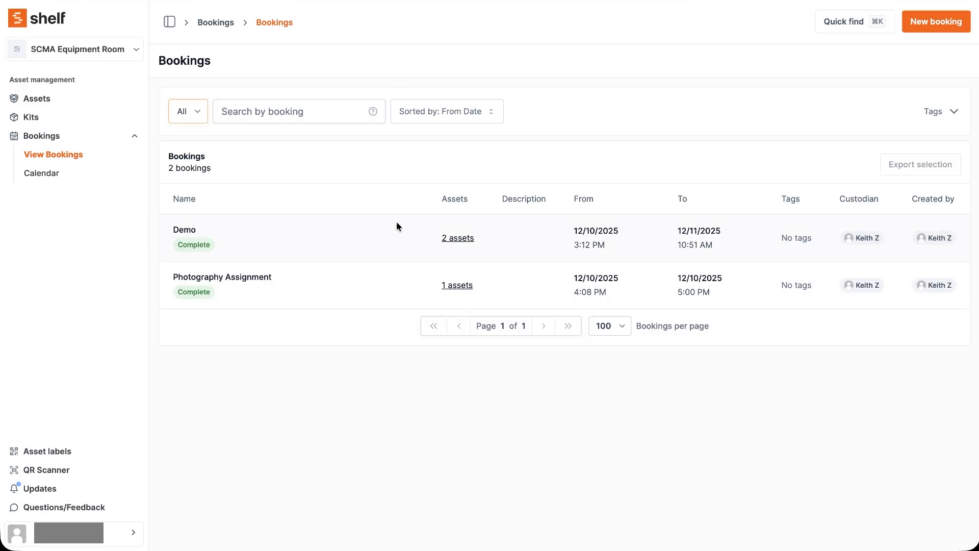
Start a new booking from the bookings calendar and name it "Demo Booking"
click(43, 174)
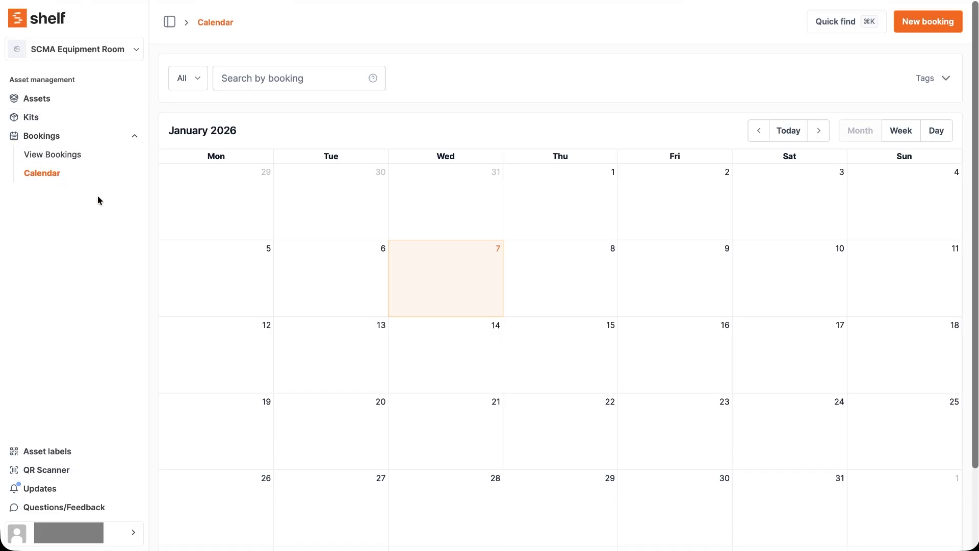
click(928, 33)
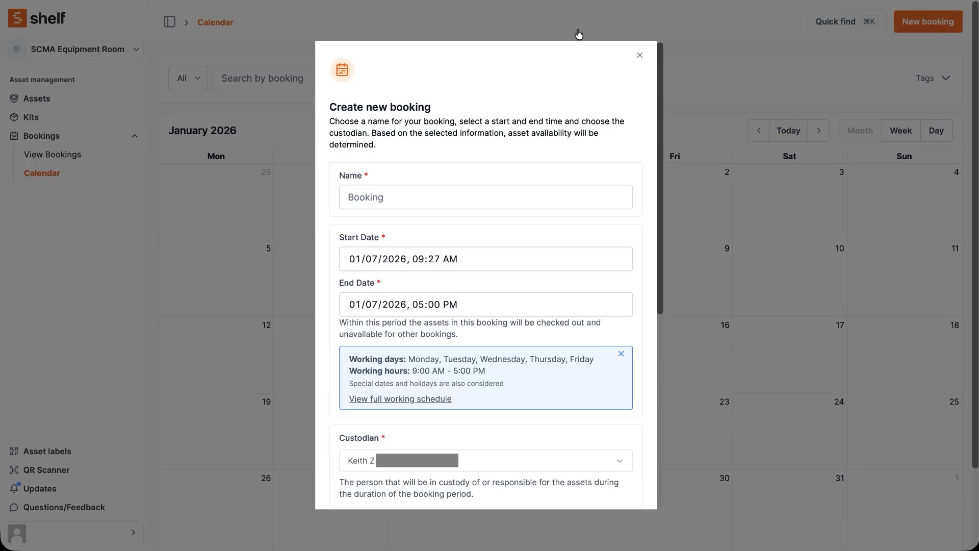
click(421, 200)
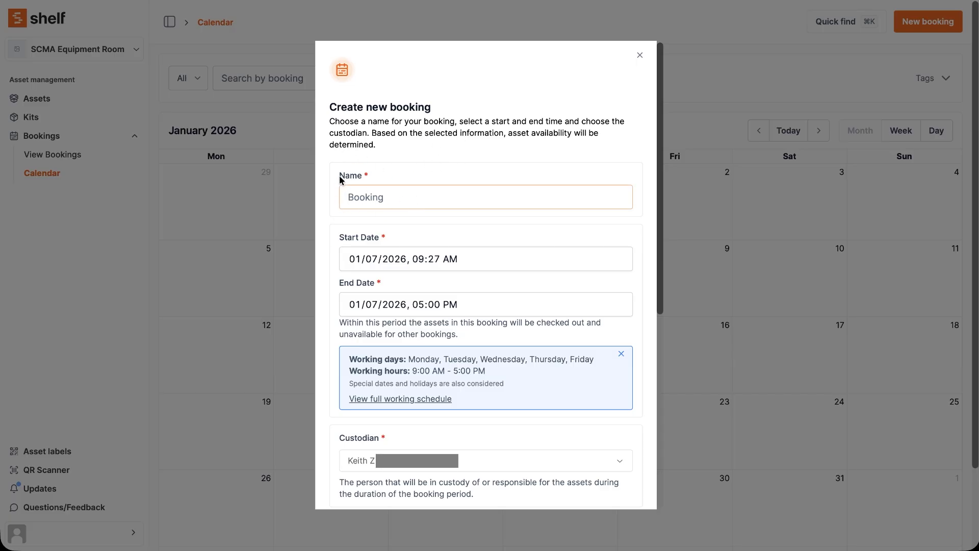
text(Demo Booking)
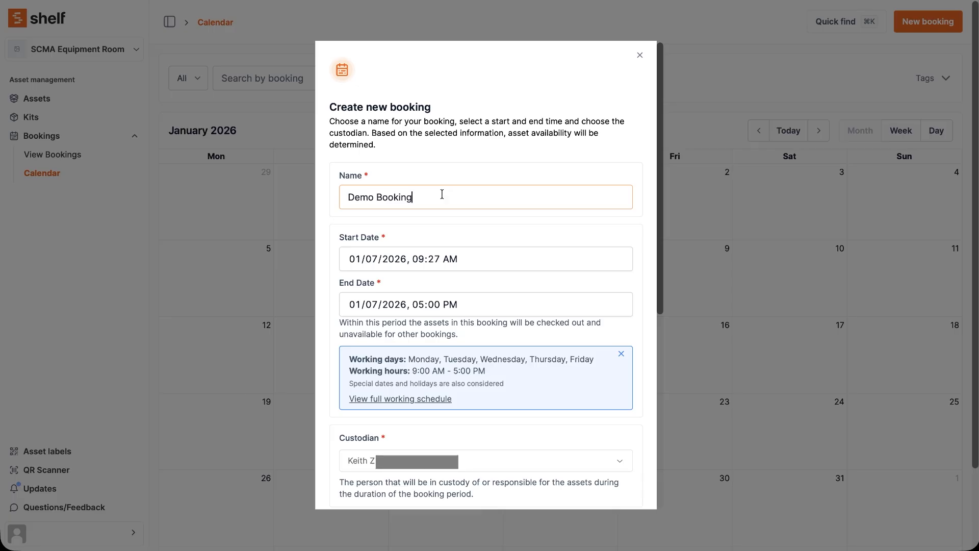
Set the booking's start to 01/09/2026, 10:00 AM
click(370, 261)
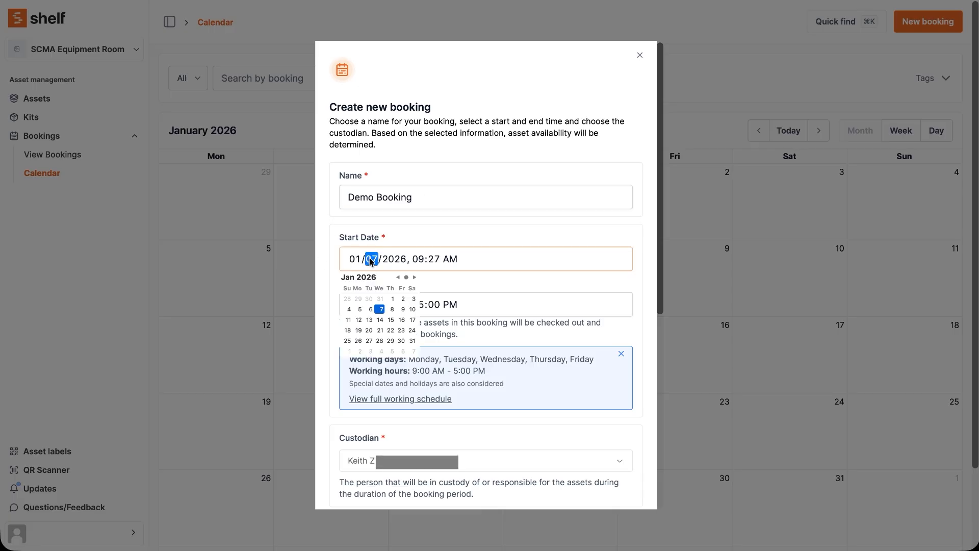
click(357, 264)
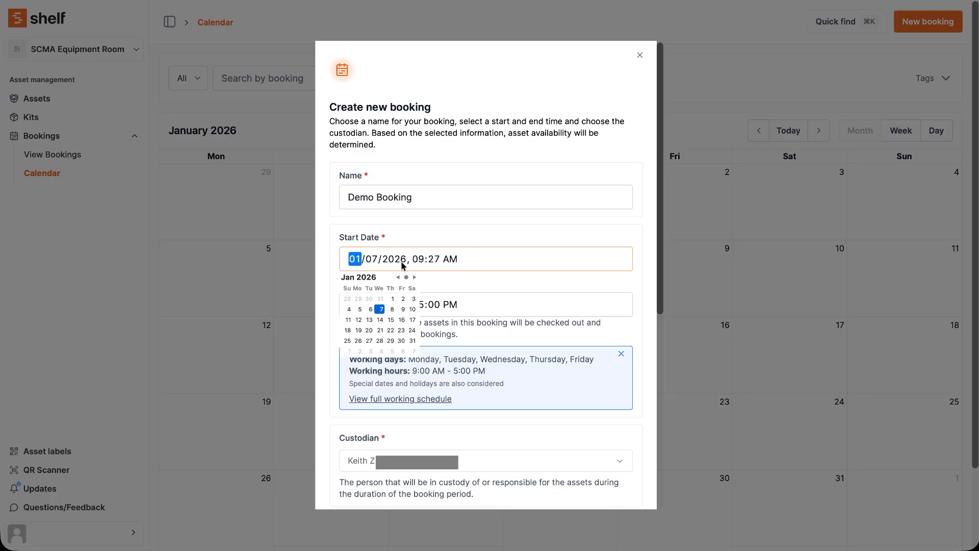
click(376, 261)
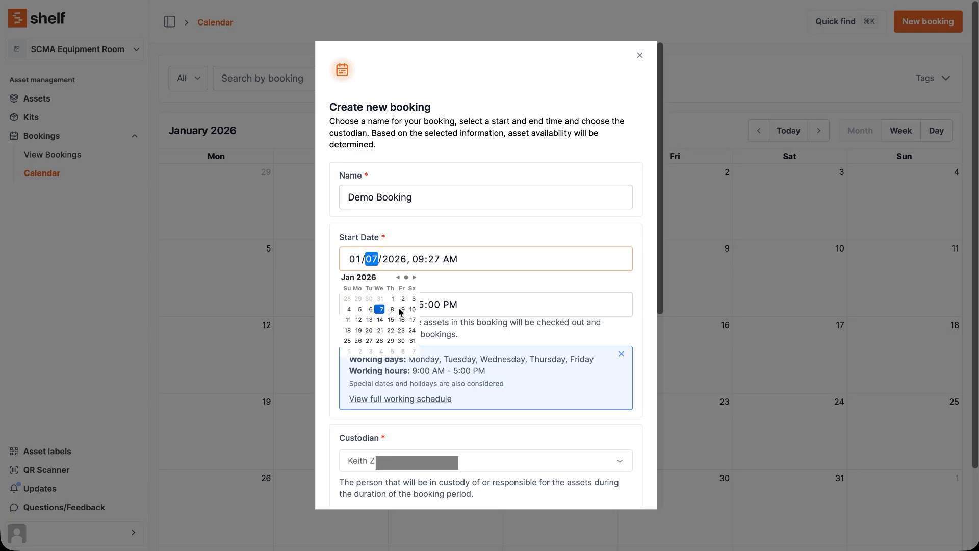
click(401, 309)
click(420, 260)
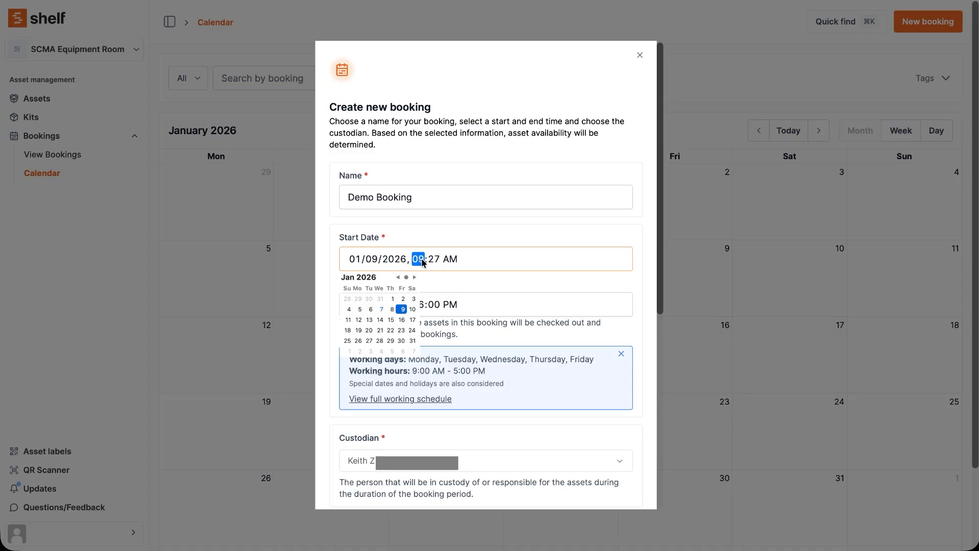
text(10)
click(434, 261)
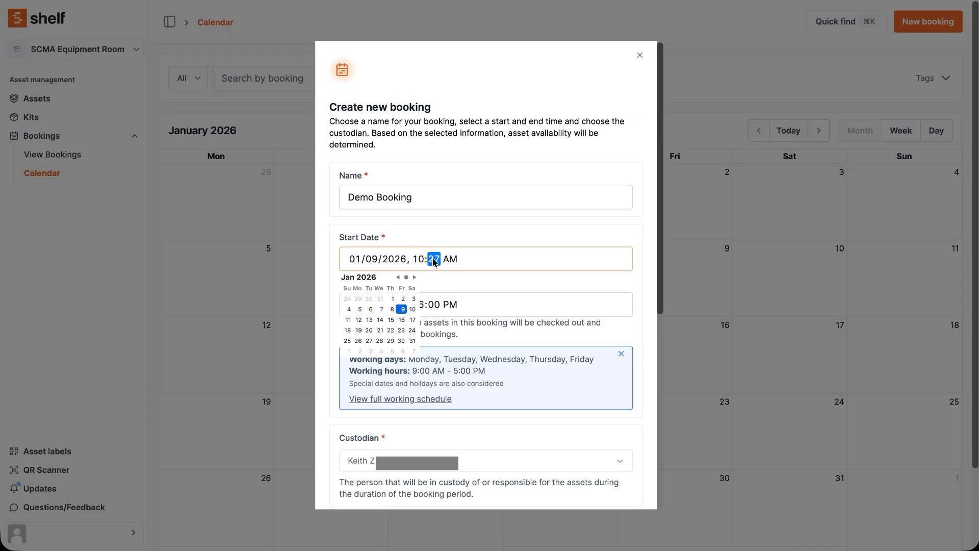
text(00)
click(450, 272)
Set the booking's end to 01/23/2026, 05:00 PM
click(364, 305)
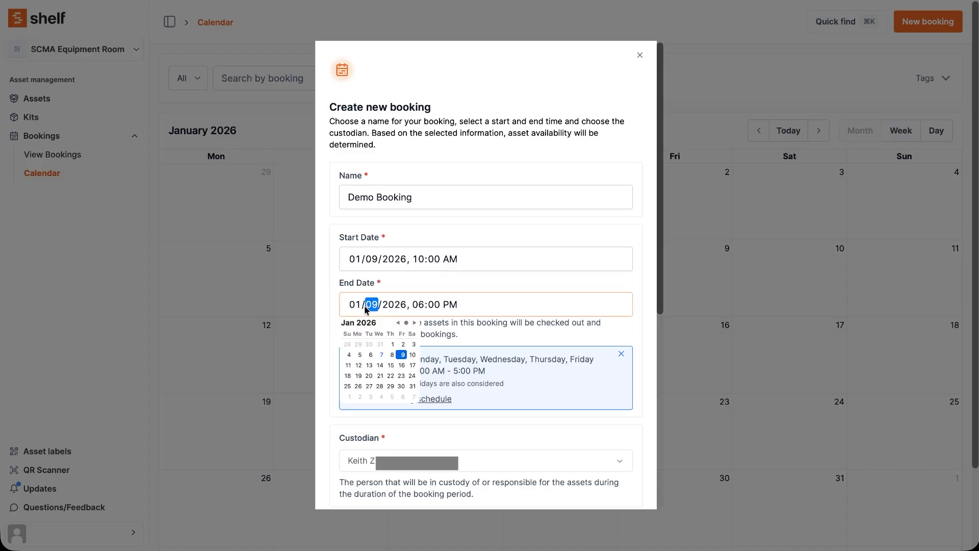
click(402, 375)
click(420, 304)
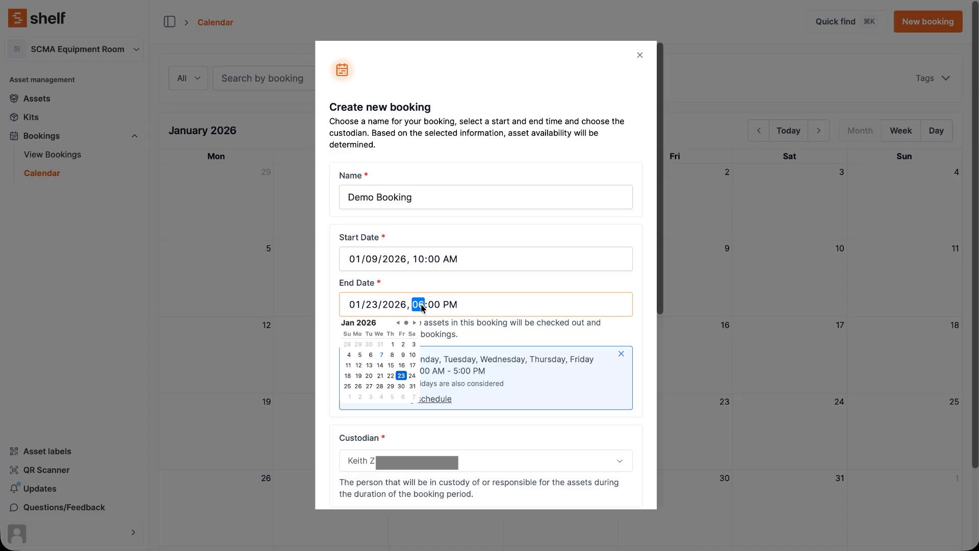
text(5)
click(494, 307)
click(507, 320)
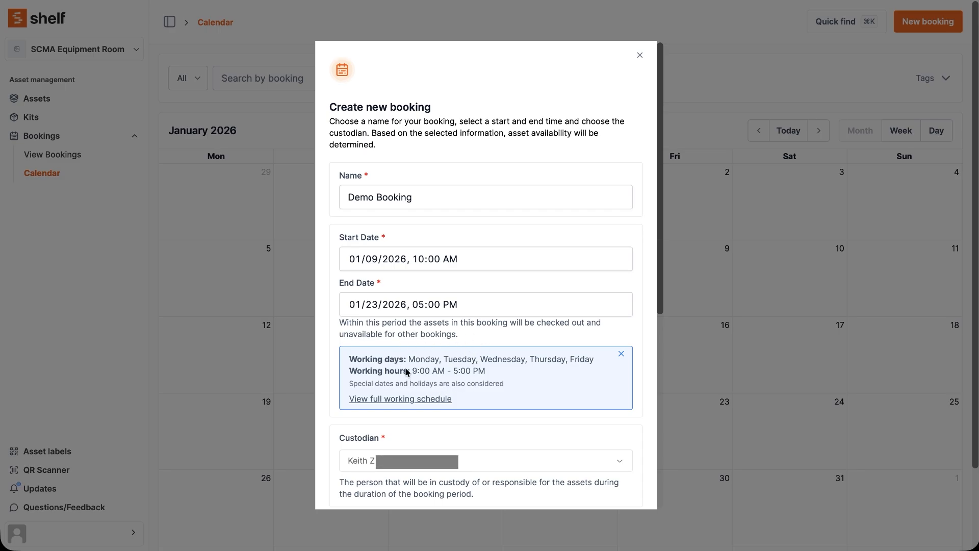
Check the equipment room's working hours and set the booking's end time to 04:00 PM
drag(409, 371, 473, 373)
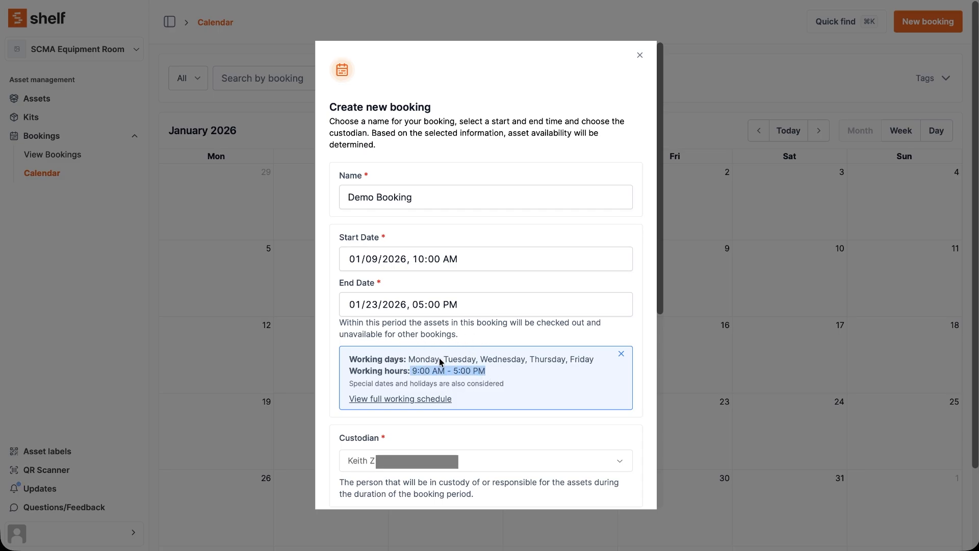
click(415, 372)
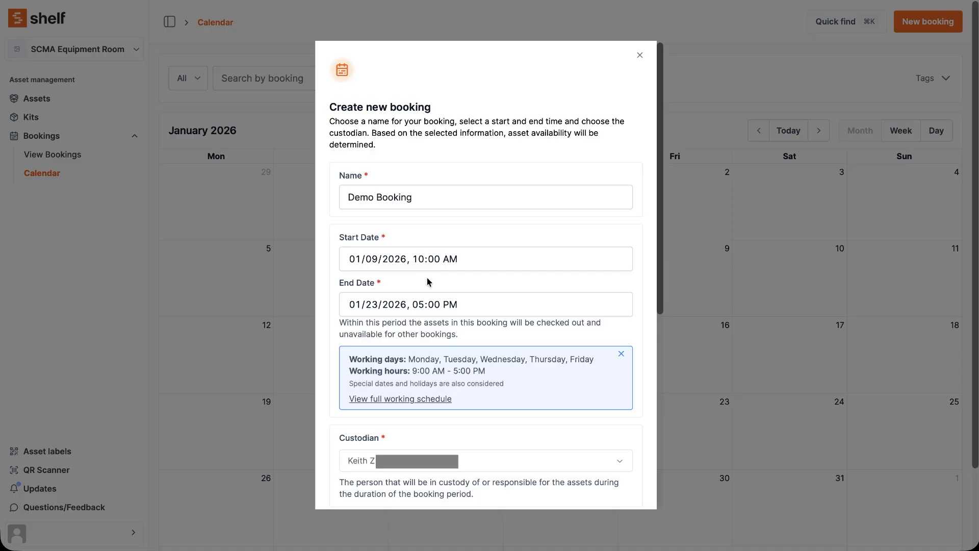
drag(413, 373, 473, 376)
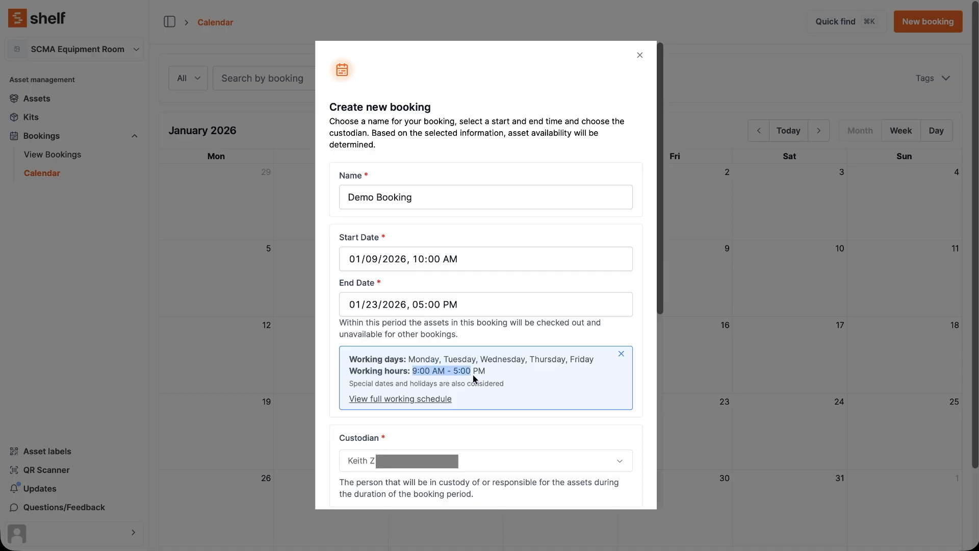
click(421, 305)
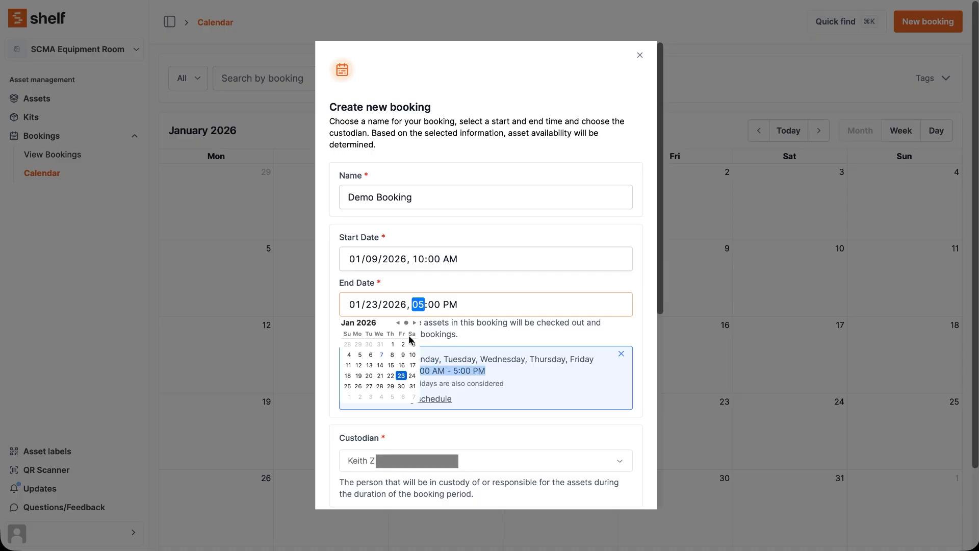
click(475, 362)
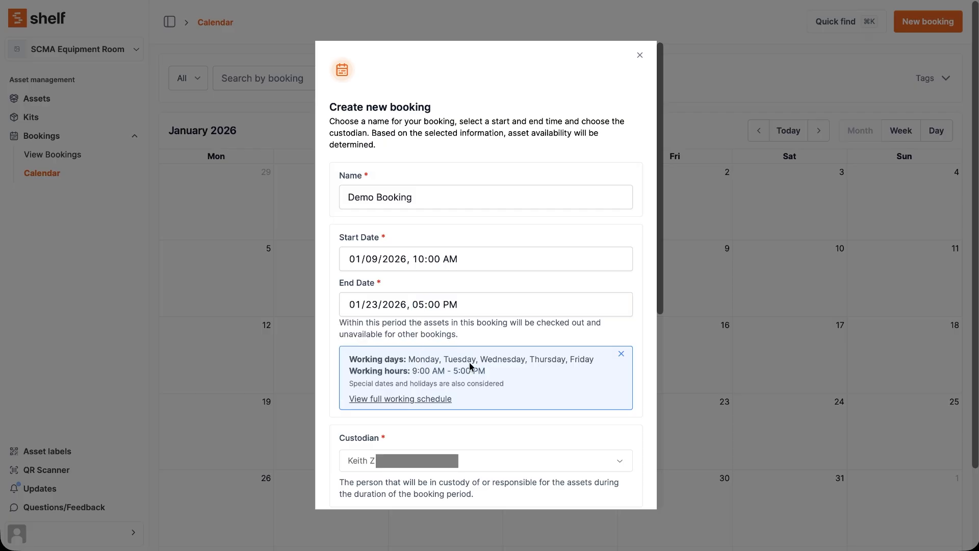
click(418, 304)
key(Down)
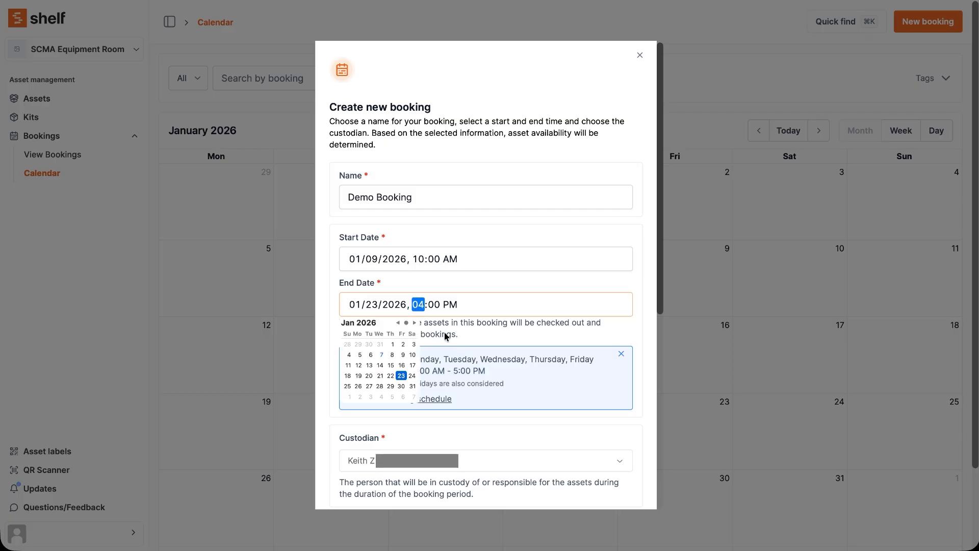
click(466, 358)
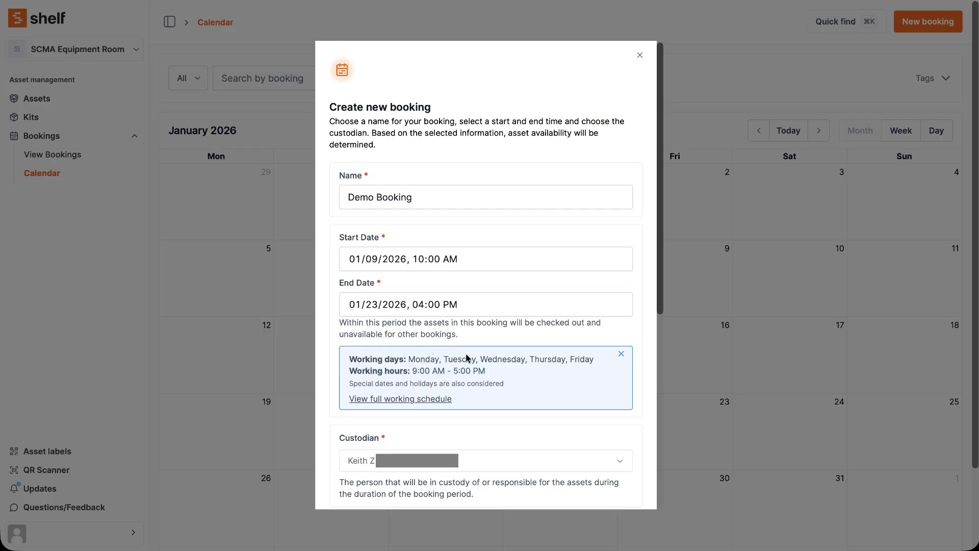
Review the remaining booking fields, continue to the asset list, and view the kits and individual assets that can be added
scroll(510, 392, down, 4)
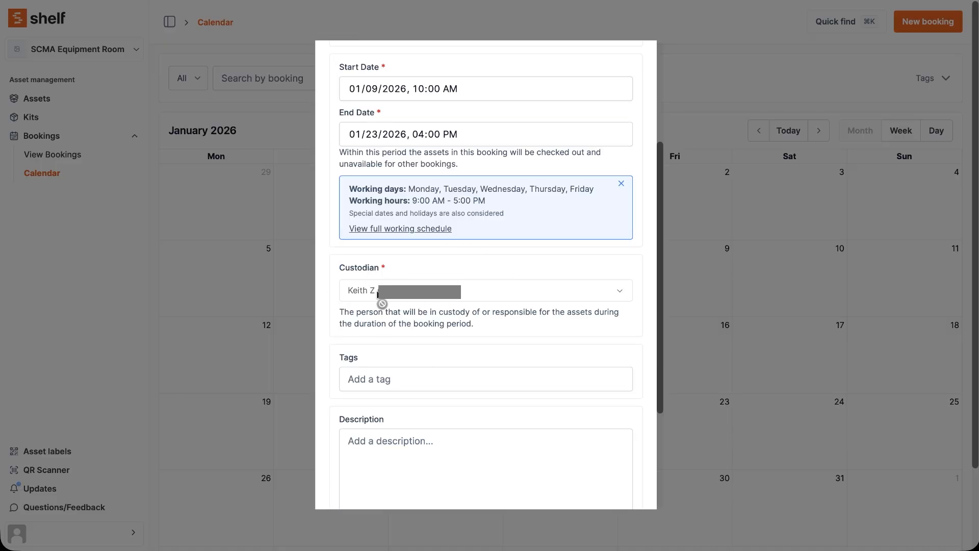
scroll(435, 371, down, 1)
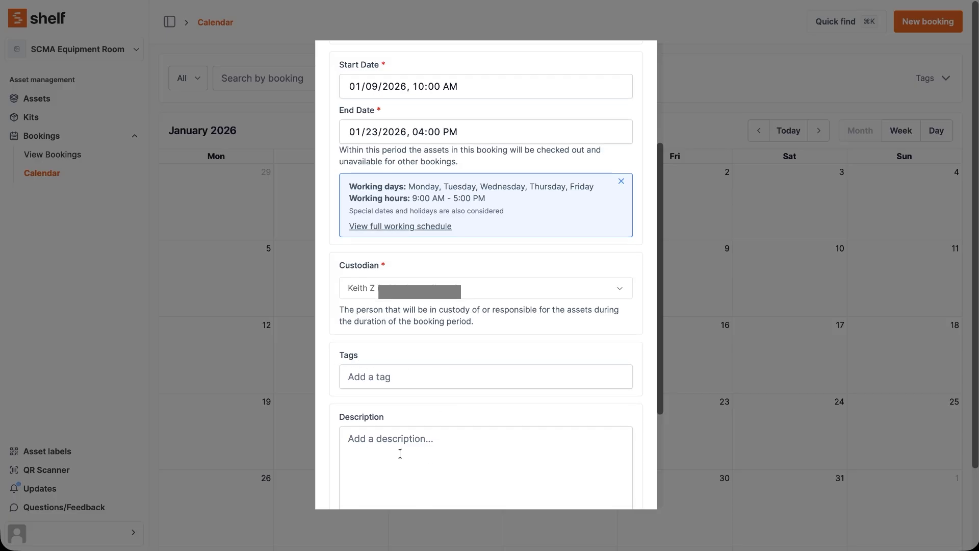
scroll(422, 447, down, 3)
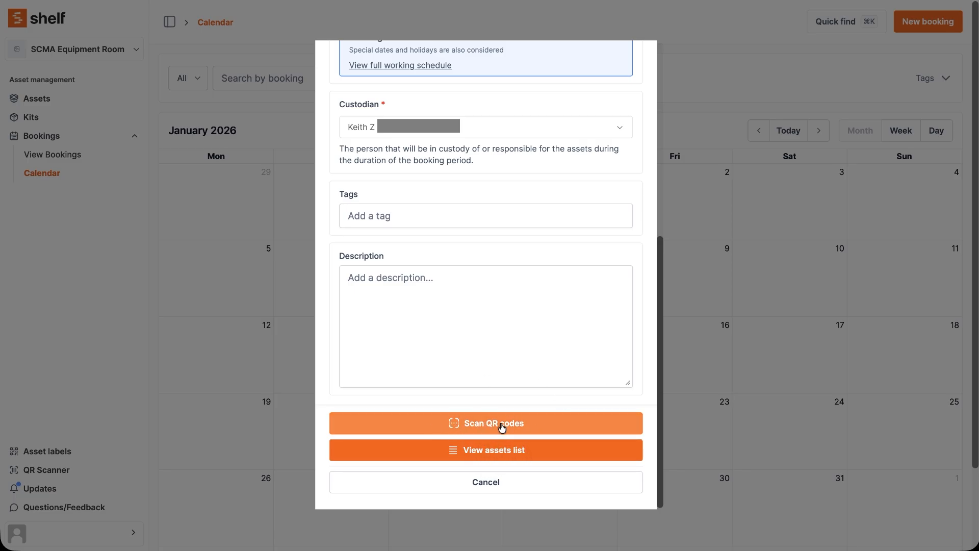
click(482, 458)
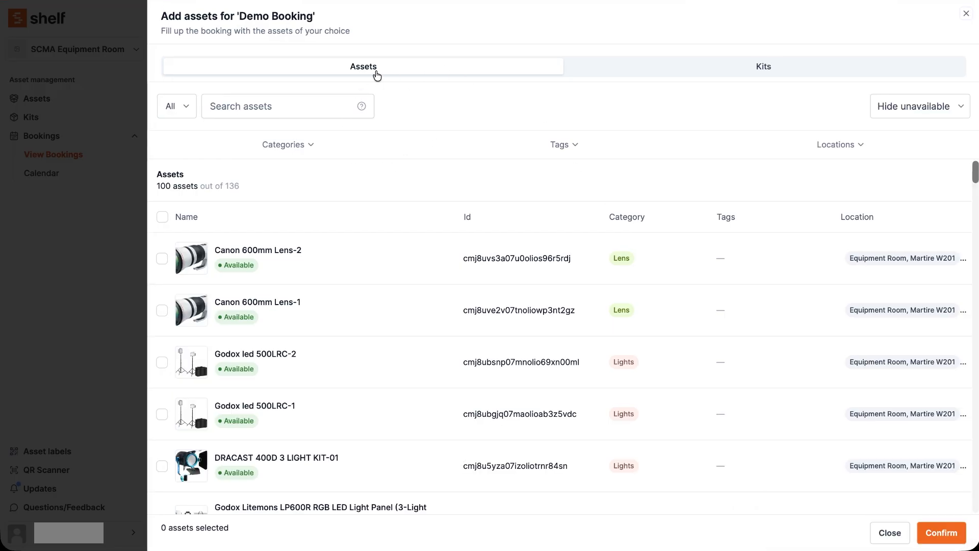
click(712, 77)
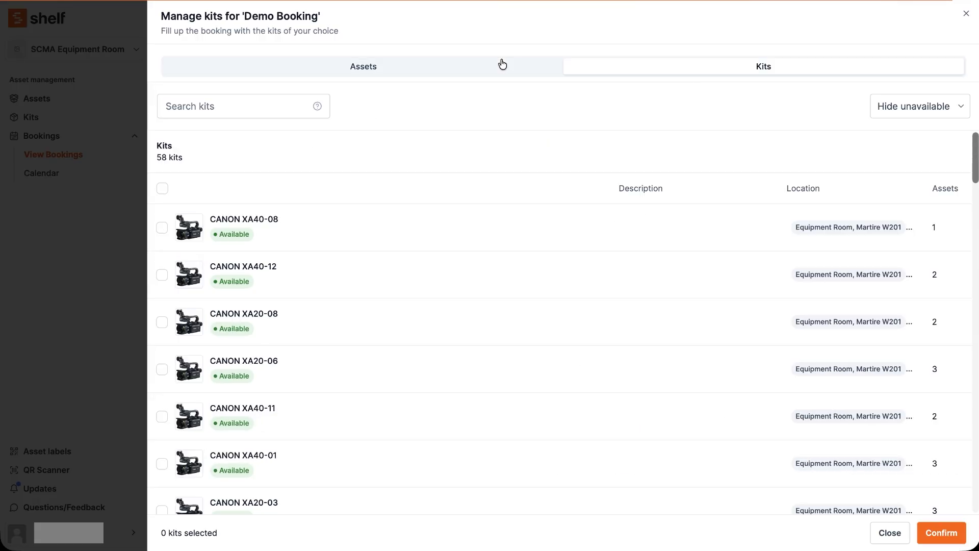
click(438, 70)
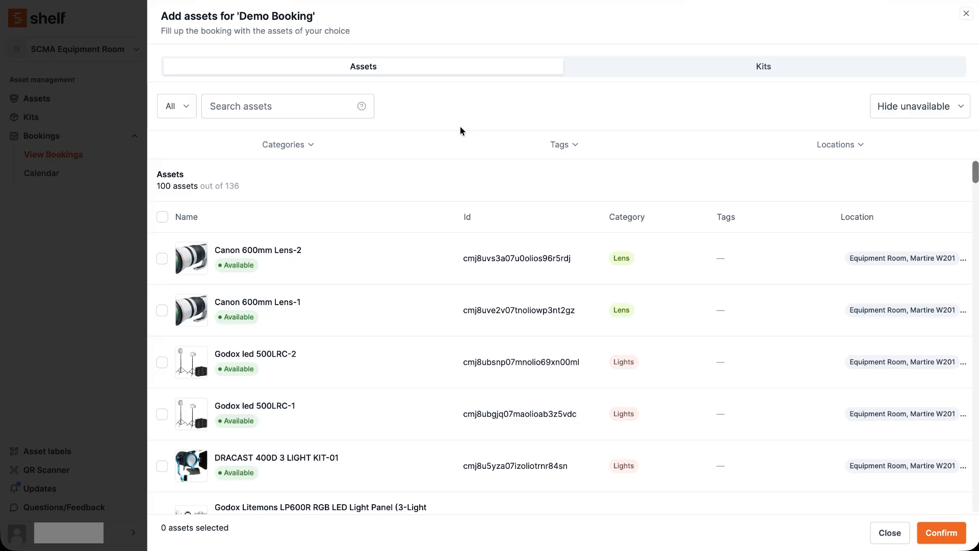
Search the kits for "canon rp", select Canon RP kit 13 and confirm adding it to the booking
click(808, 72)
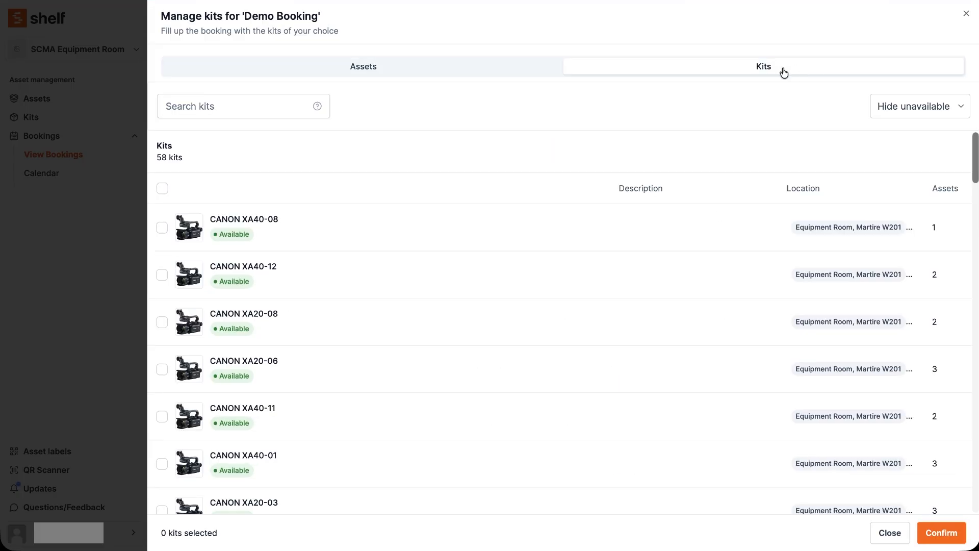
click(251, 109)
text(canon rp)
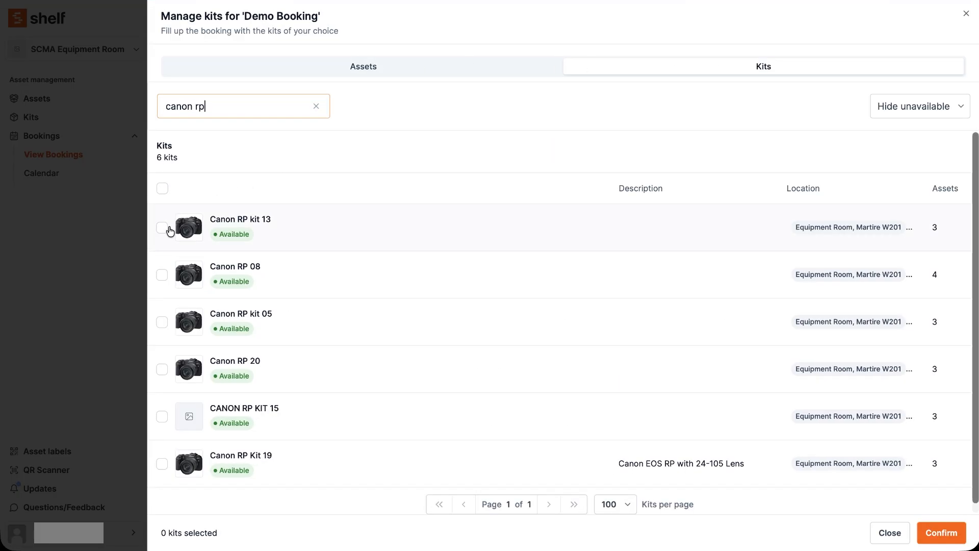
click(163, 228)
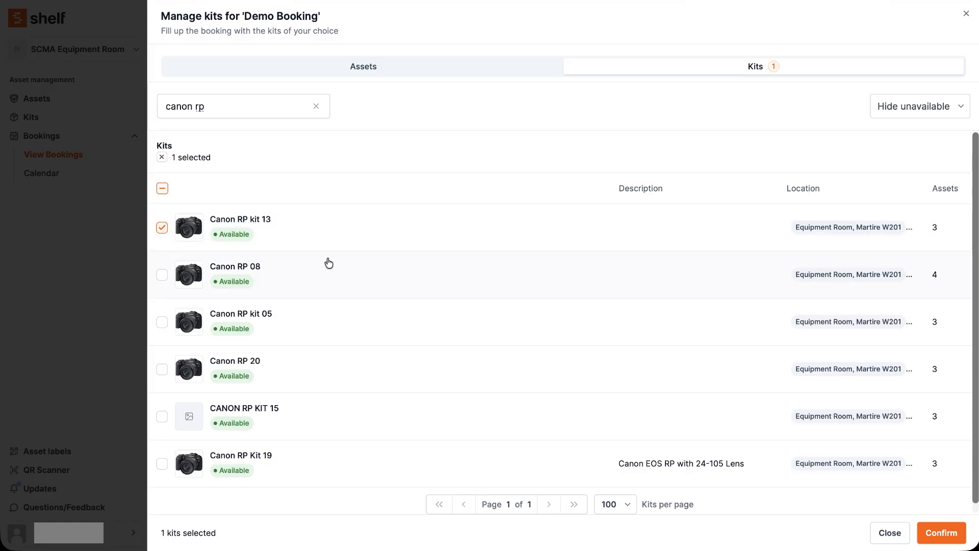
click(422, 75)
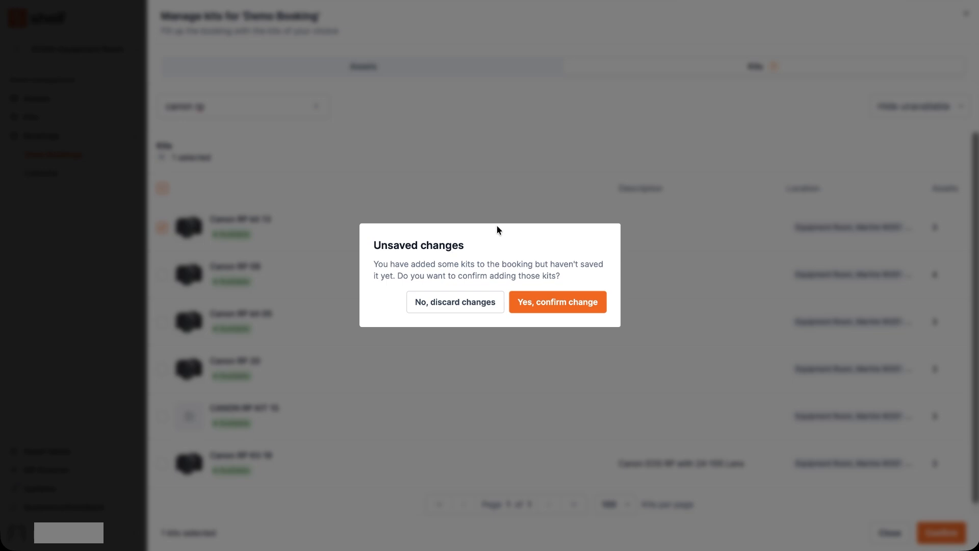
click(565, 308)
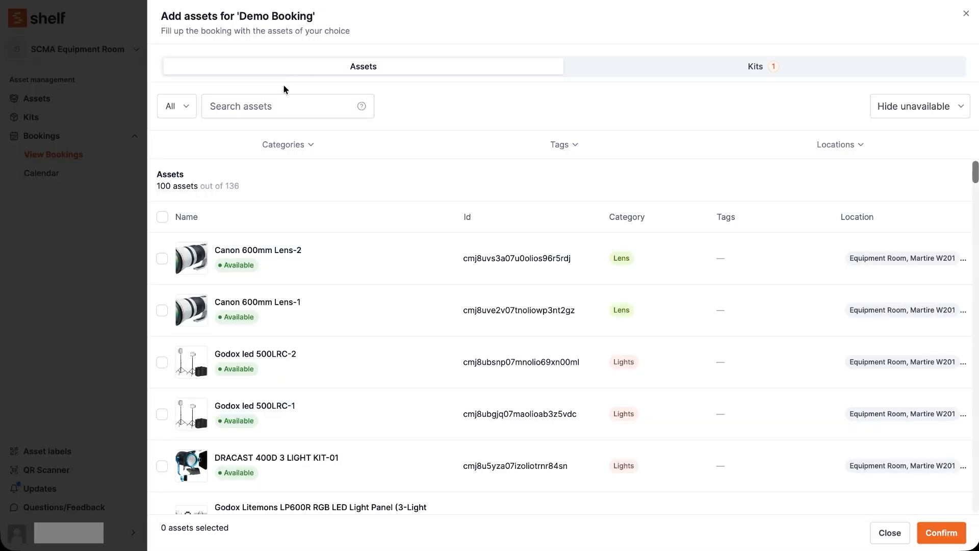
Search the individual assets for "smallrig", select SmallRig 4221 Travel Video Tripod Kit 07 and clear the search
text(smallrig)
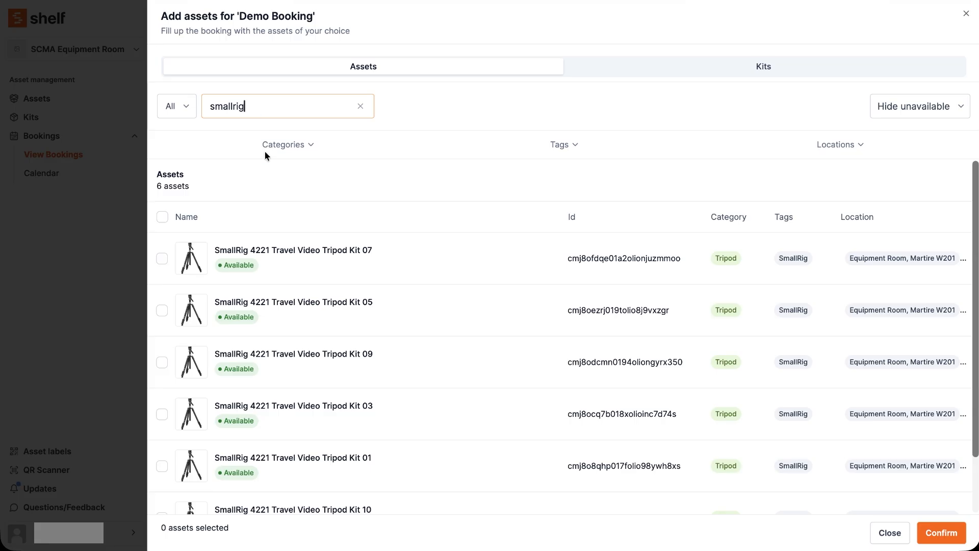
click(162, 259)
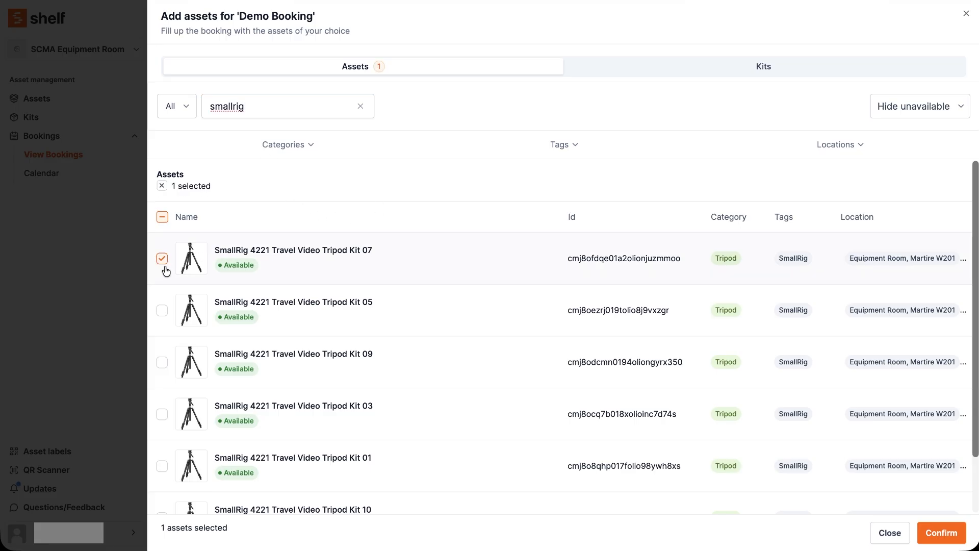
click(362, 107)
Search the assets for "light", select Godox Litemons LP600R RGB LED Light Panel (3-Light Kit) - 05 and confirm the selected assets for the booking
click(292, 104)
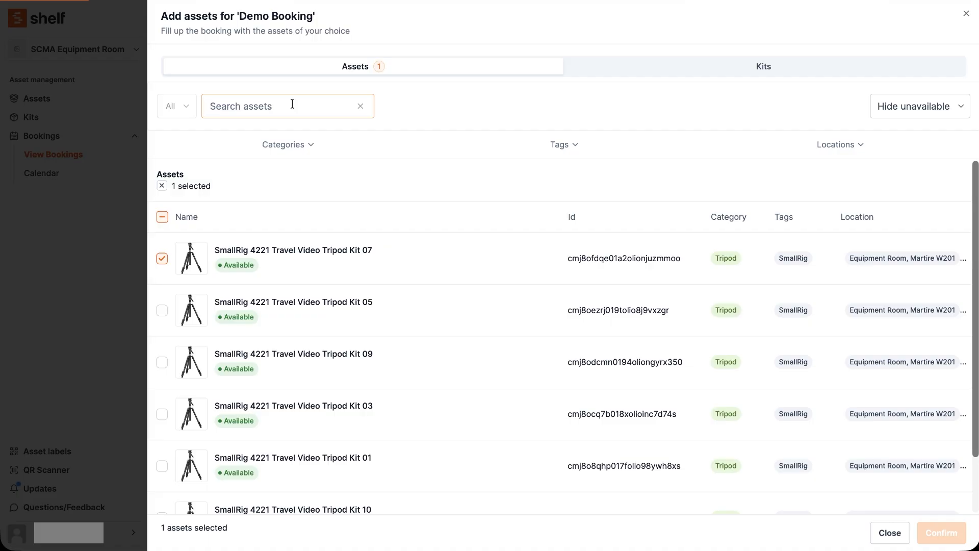
text(light)
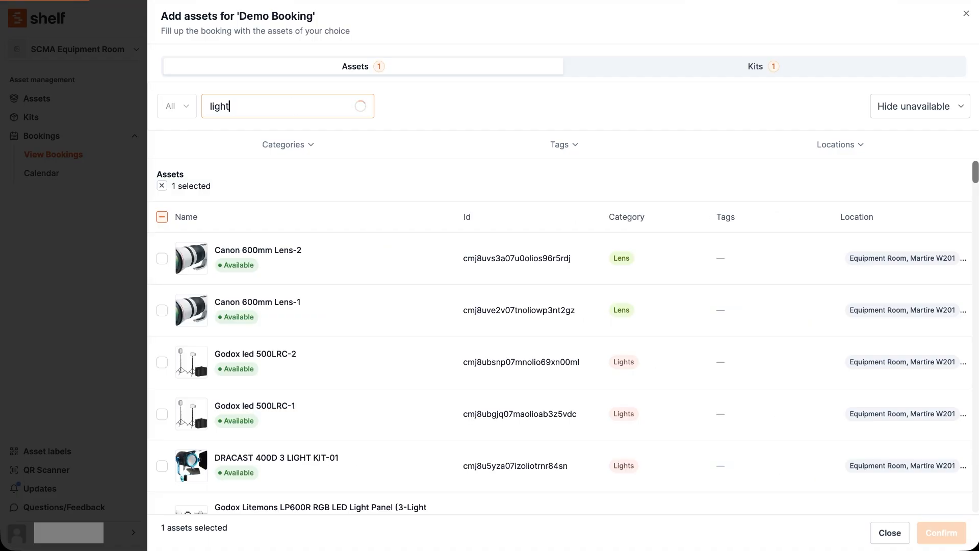
scroll(259, 359, down, 2)
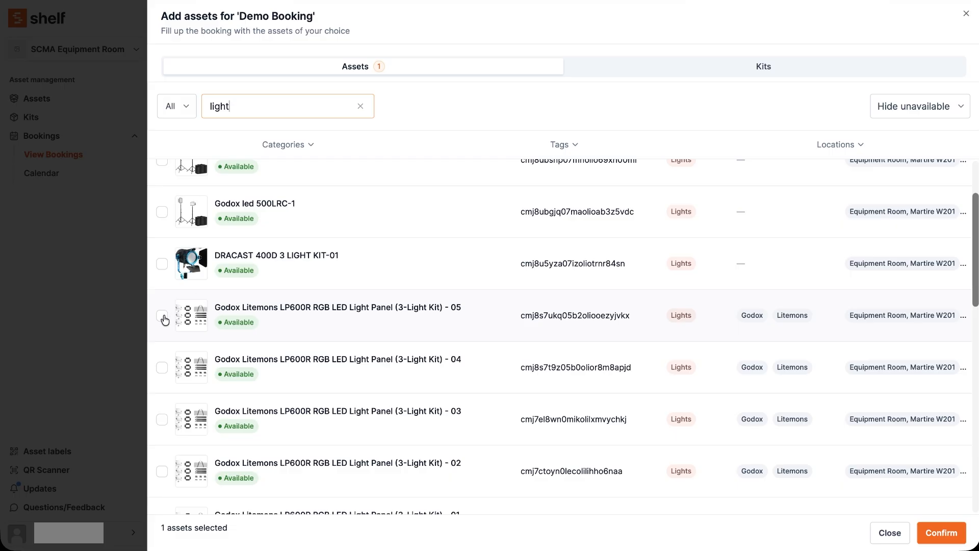
click(162, 318)
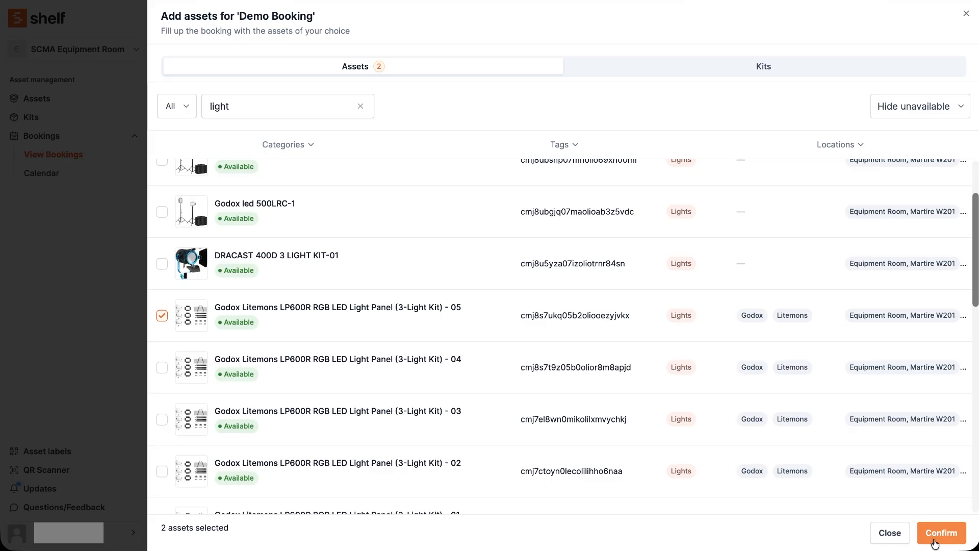
click(934, 544)
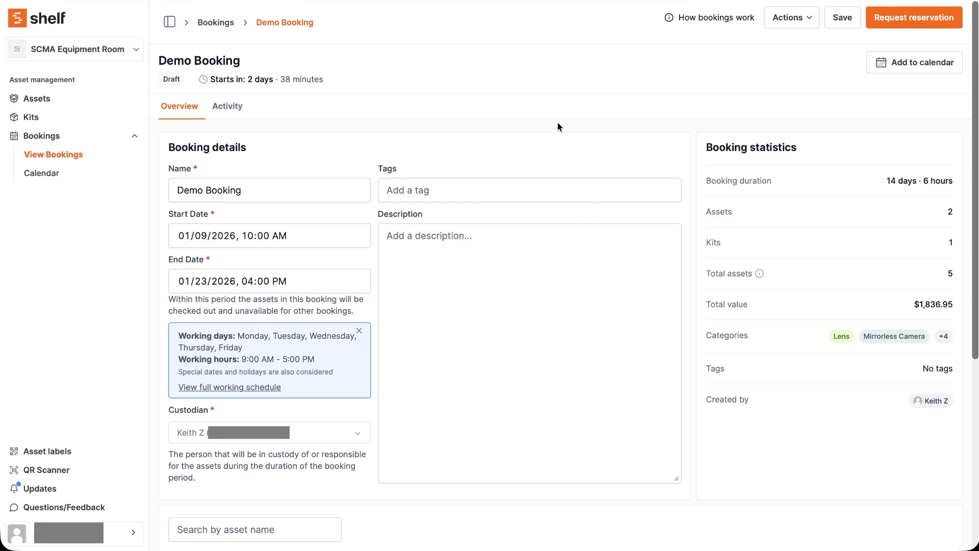
Review the draft booking's status, duration, asset totals and value, and the list of added assets and kits
drag(214, 81, 361, 83)
click(341, 115)
drag(880, 181, 946, 274)
click(912, 281)
triple_click(918, 304)
scroll(716, 352, down, 5)
click(702, 321)
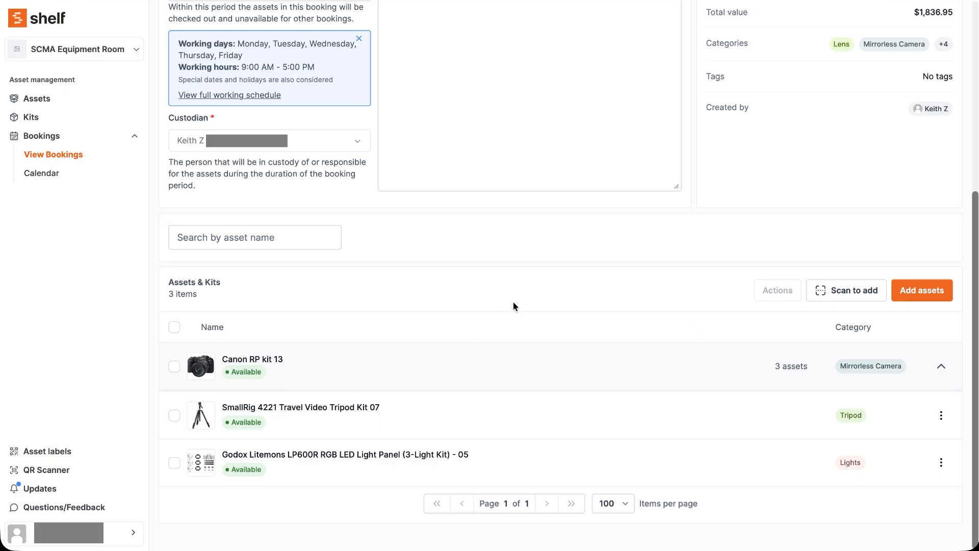
scroll(513, 302, up, 5)
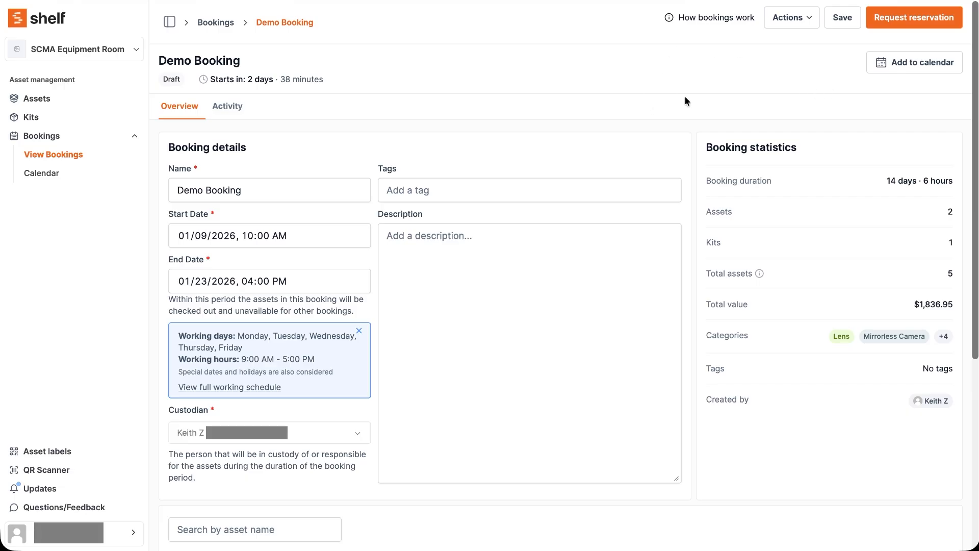
Read the booking process explanation, covering request submission, admin review and the important notes
click(672, 23)
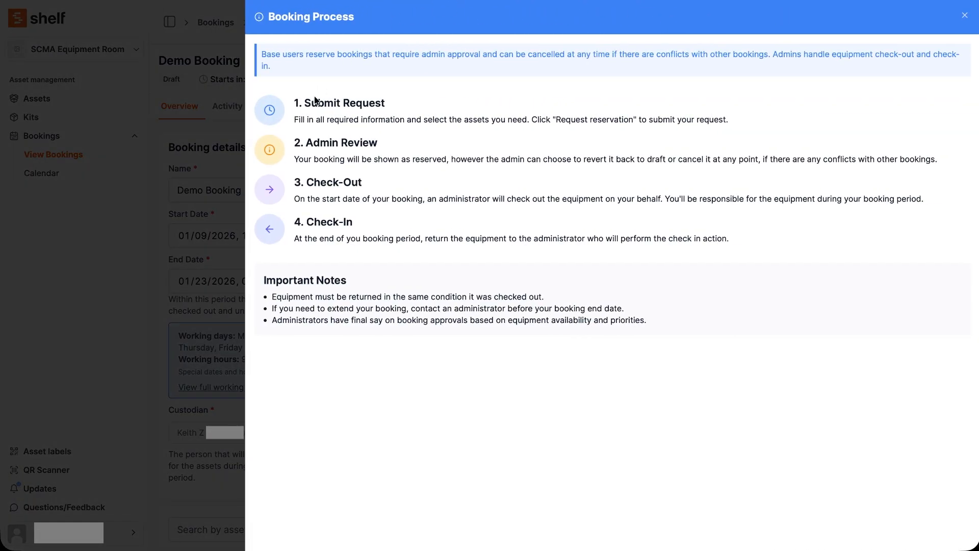
drag(295, 102, 670, 127)
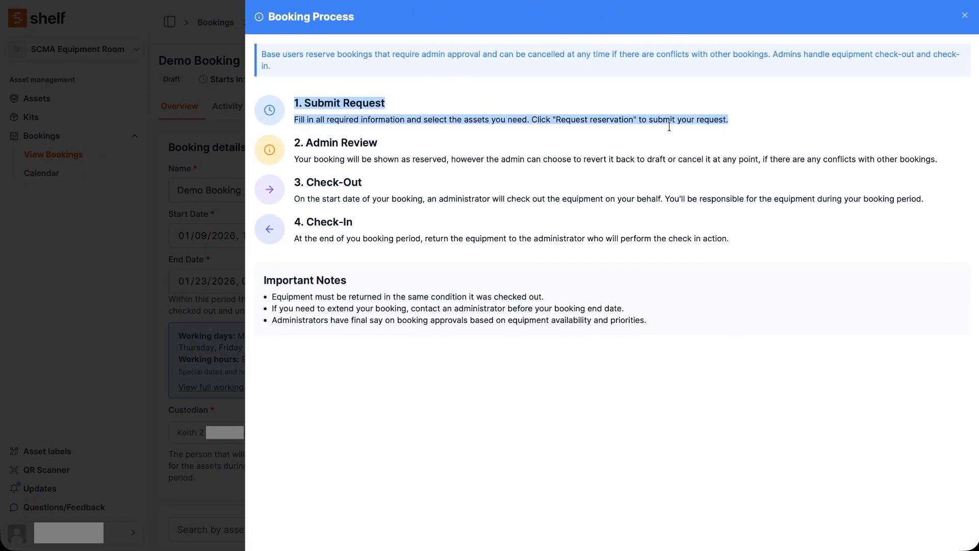
click(357, 120)
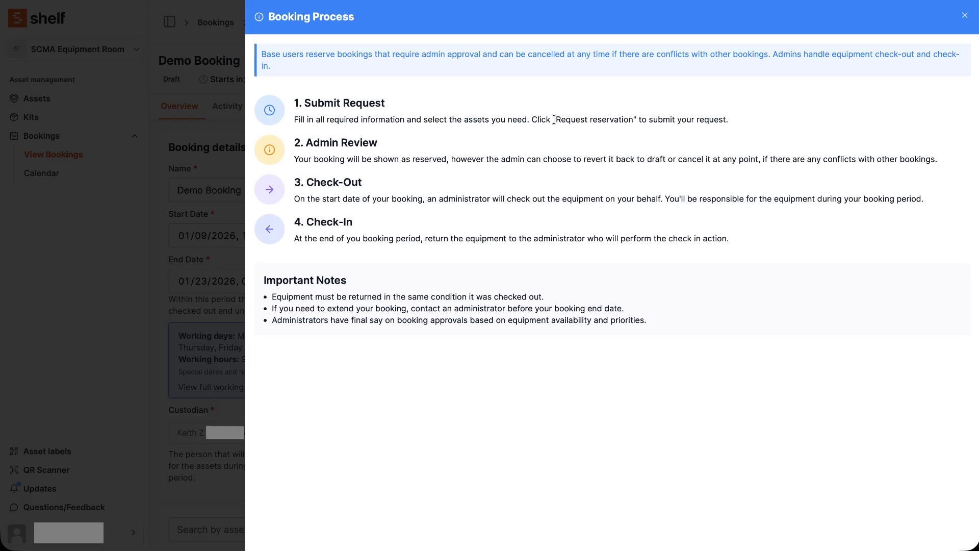
drag(556, 120, 628, 129)
click(629, 129)
drag(300, 159, 349, 160)
click(499, 172)
drag(272, 297, 554, 299)
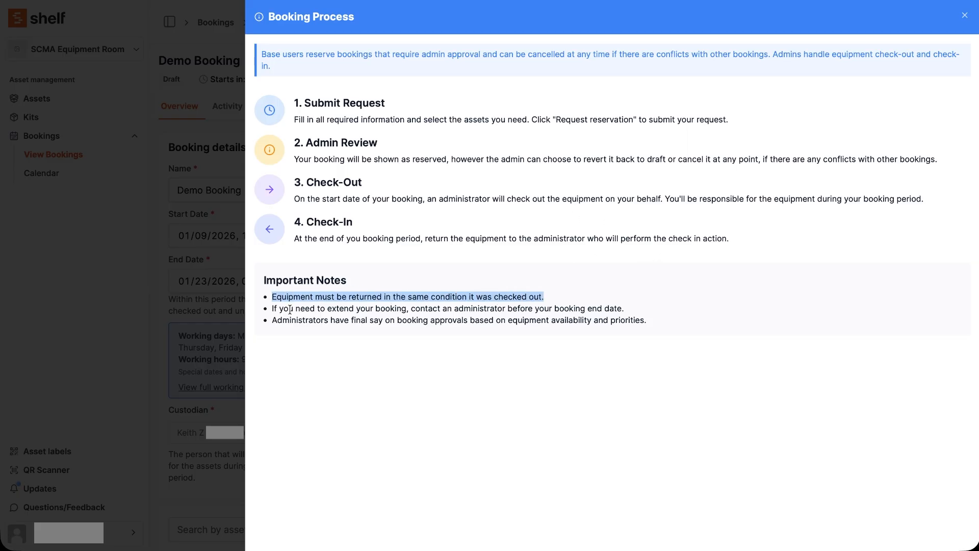
drag(273, 309, 631, 309)
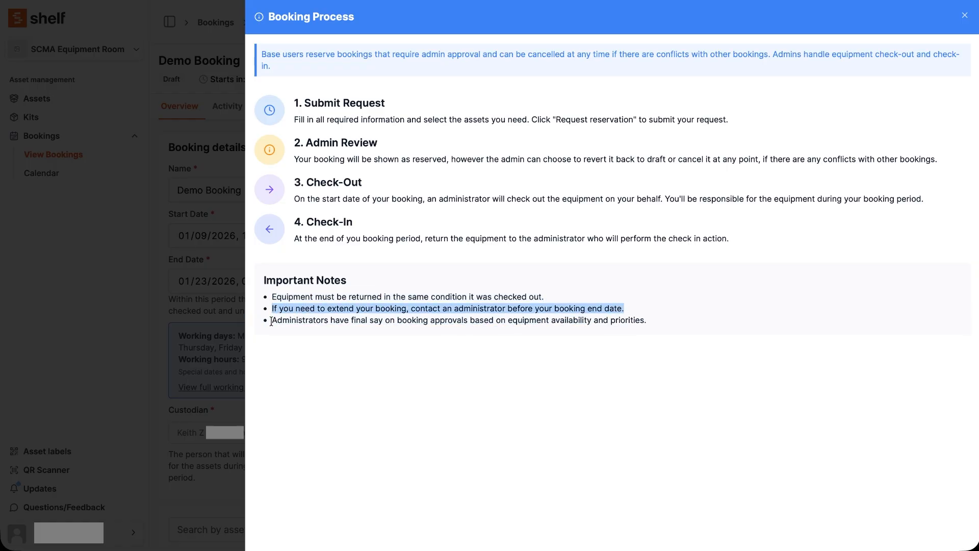
drag(271, 322, 663, 320)
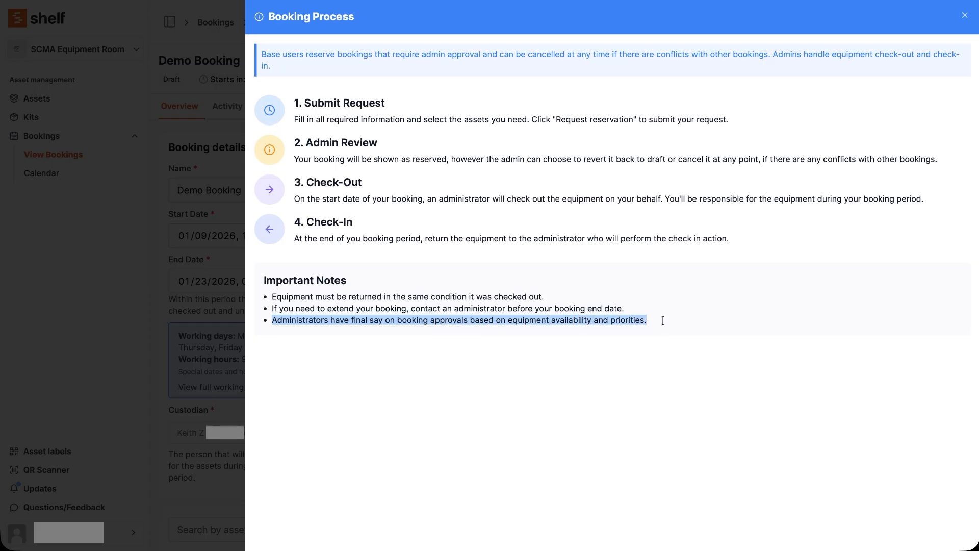
click(608, 300)
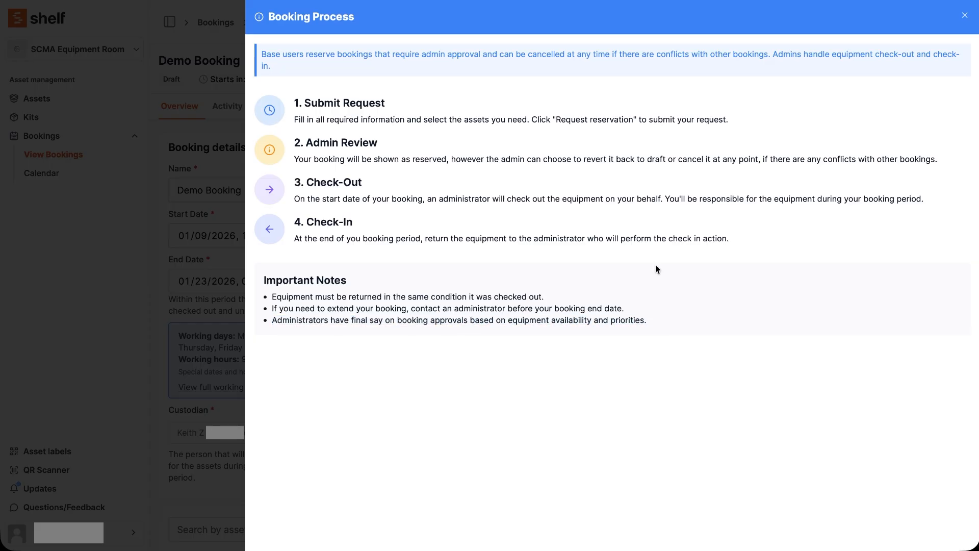
key(Escape)
Check which actions are available for the draft booking and submit its reservation request
click(811, 20)
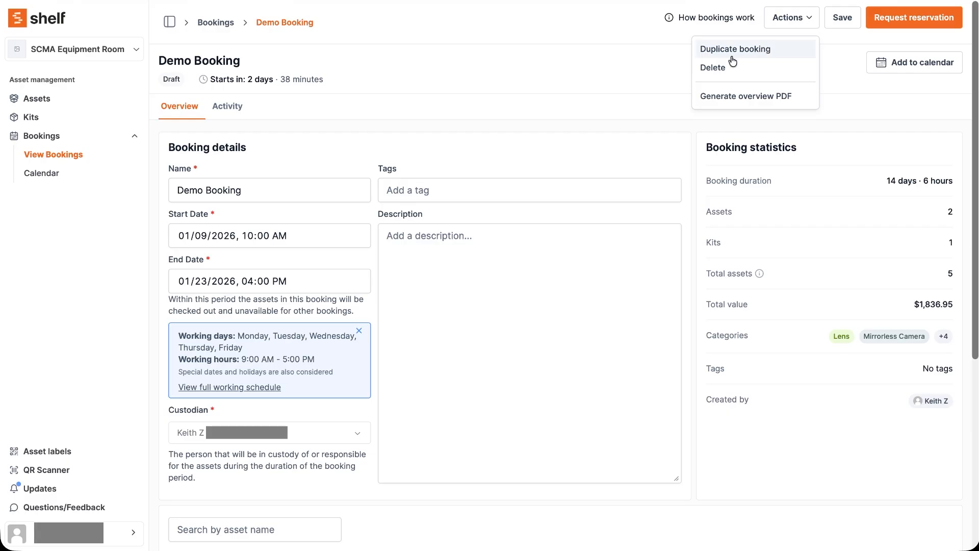
click(837, 53)
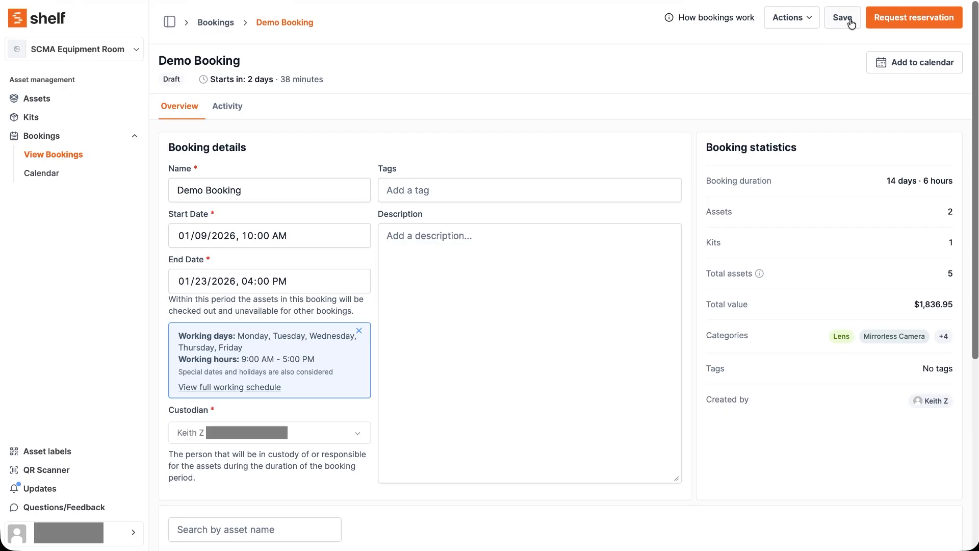
click(920, 20)
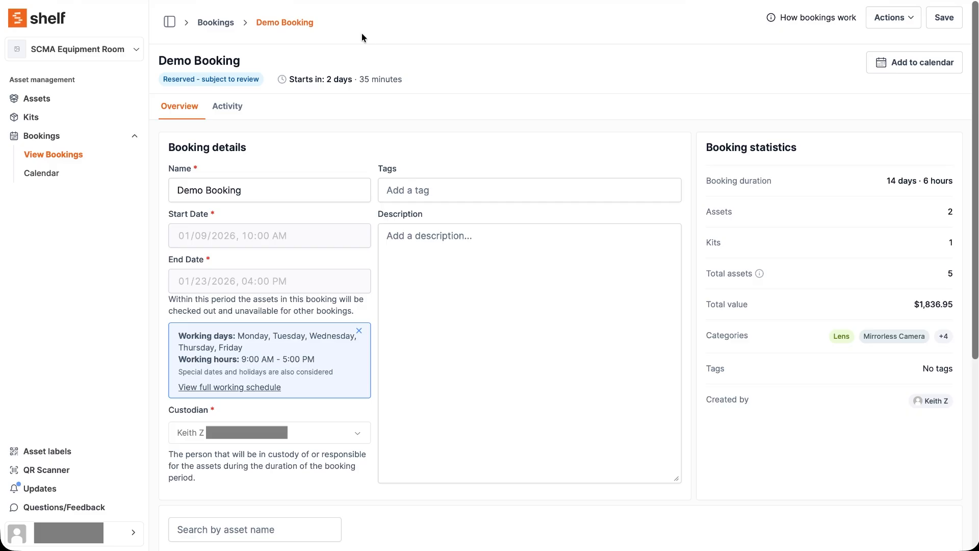
Check the Demo Booking entry in the bookings list and open the bookings calendar
click(51, 155)
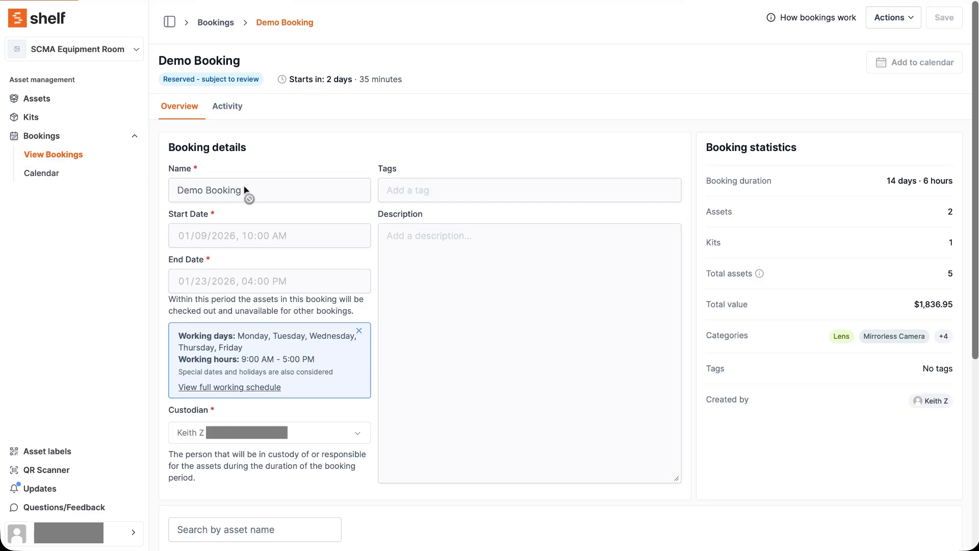
mouse_move(180, 342)
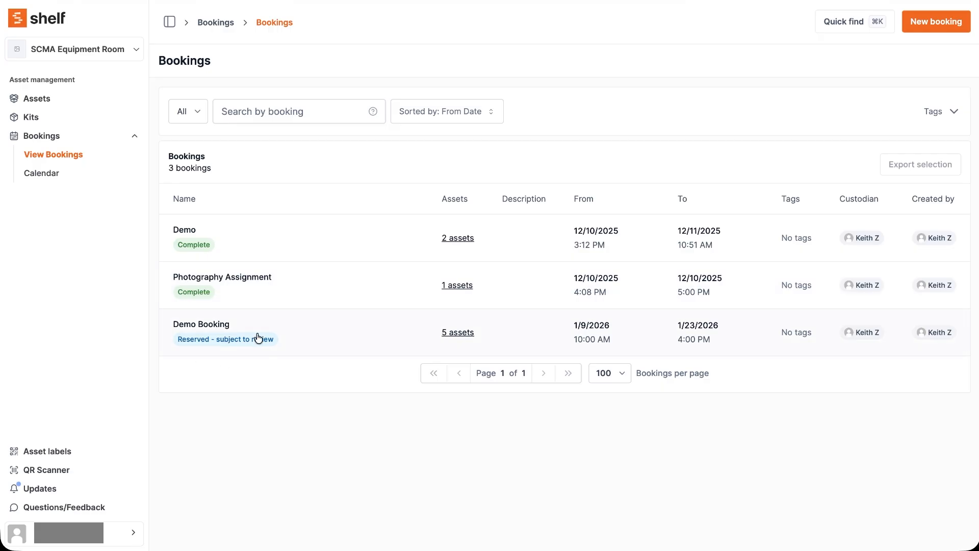
click(42, 173)
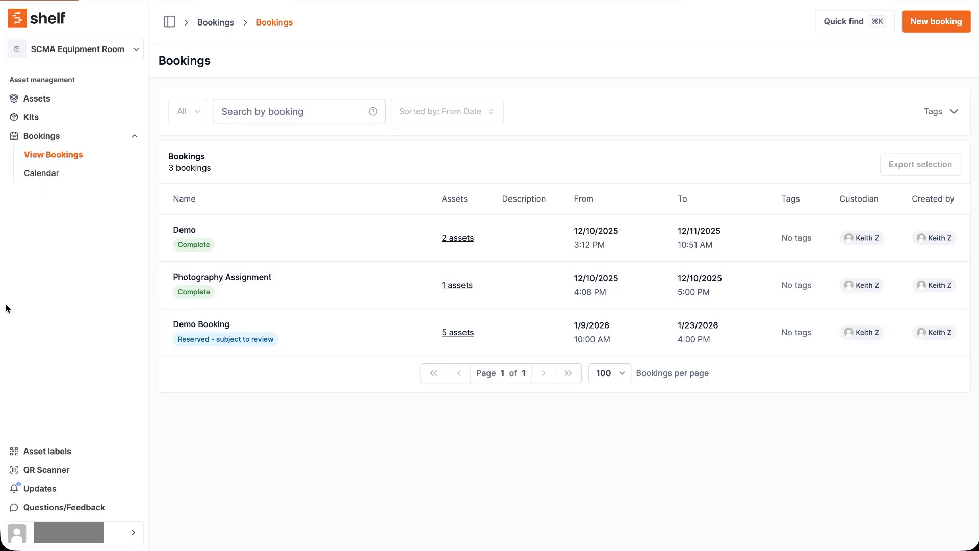